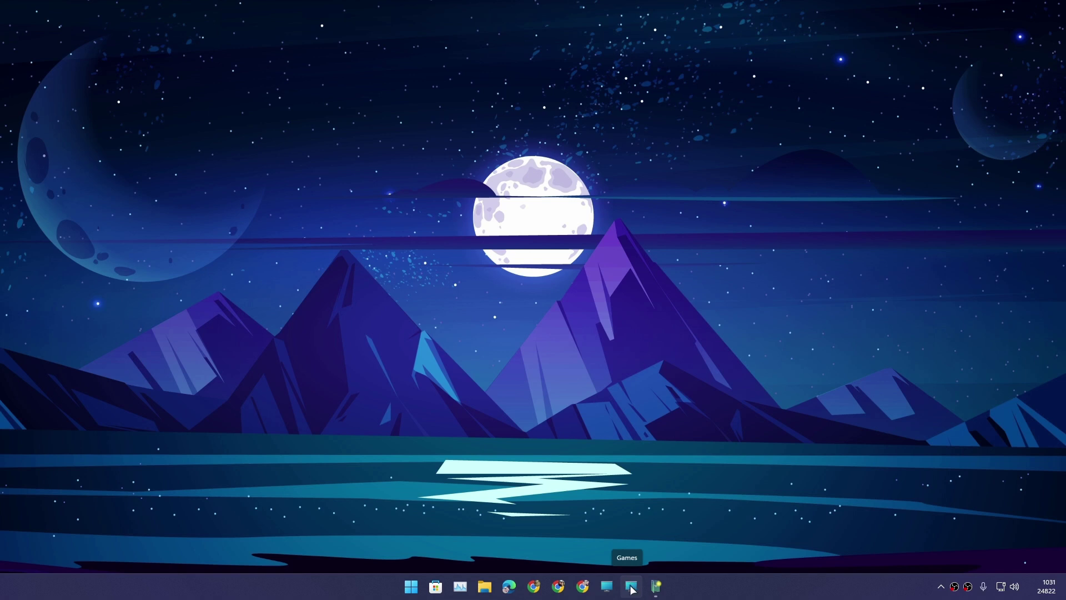
Check the Games taskbar stack, move the Create a new 7stack dialog aside, then reopen Games.
left_click(632, 588)
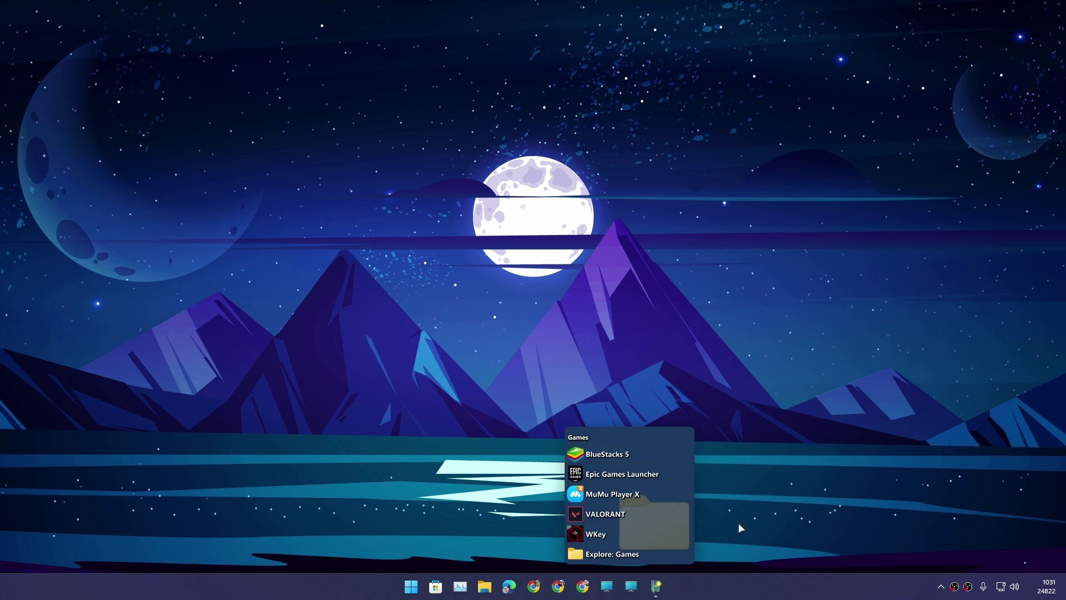
left_click(786, 506)
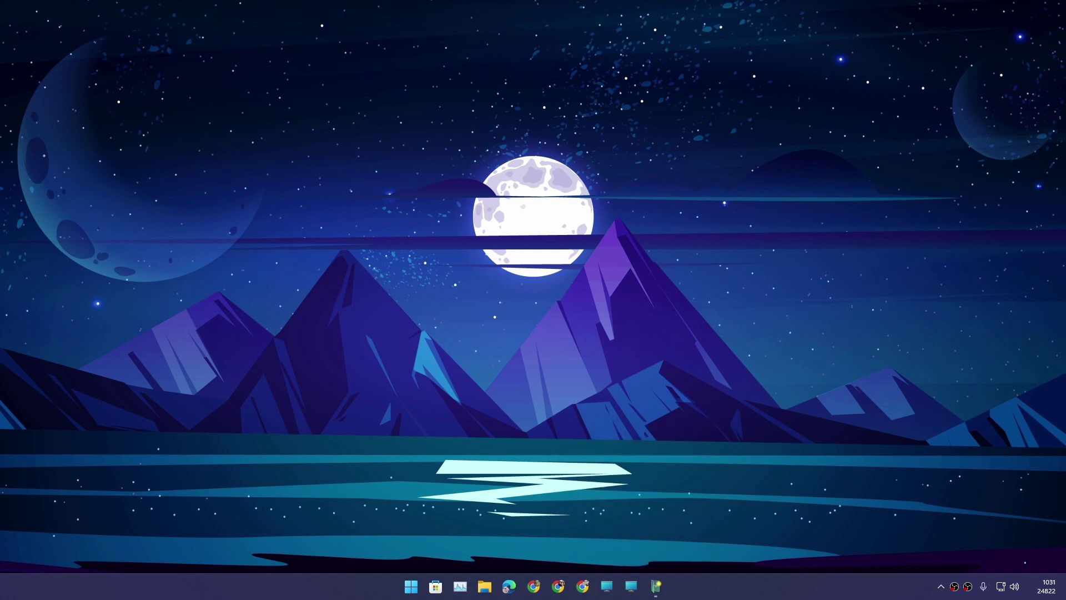
left_click_drag(485, 190, 545, 222)
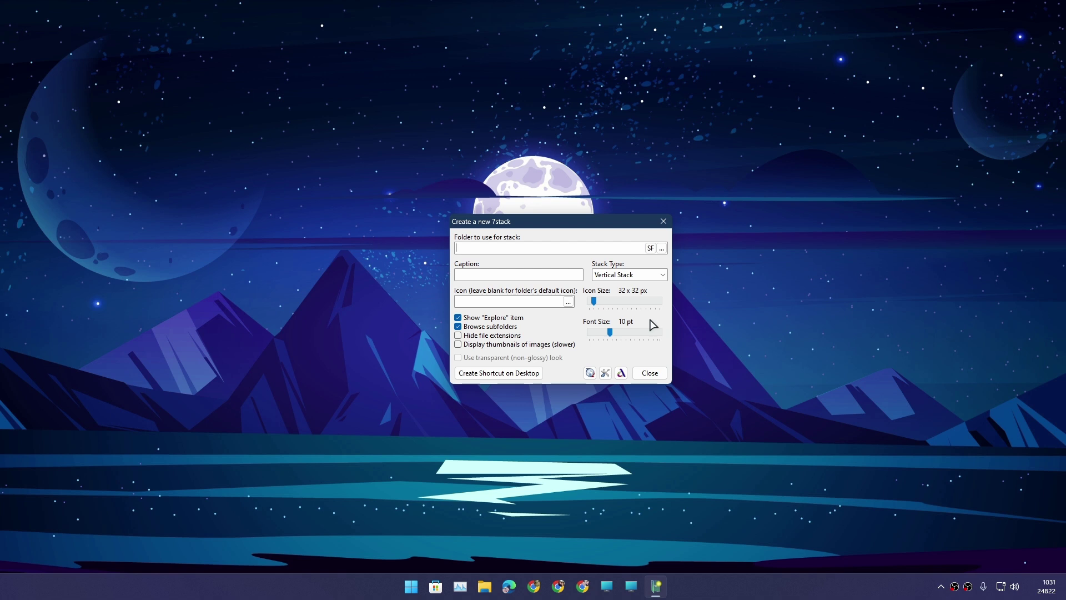
left_click(626, 592)
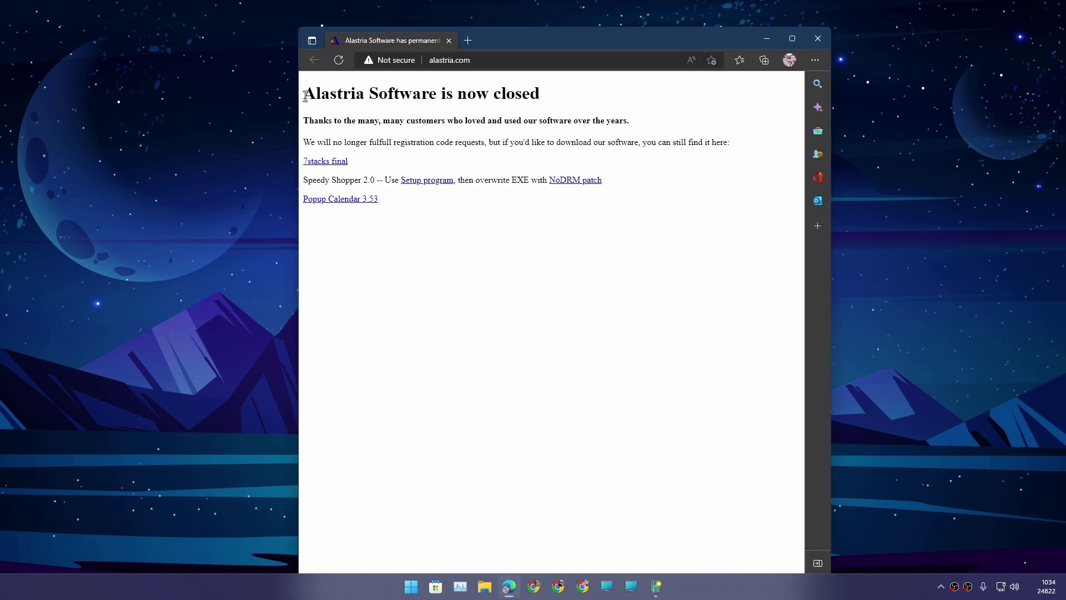
Download the 7stacks final installer from the Alastria page and close Microsoft Edge.
left_click_drag(305, 97, 438, 96)
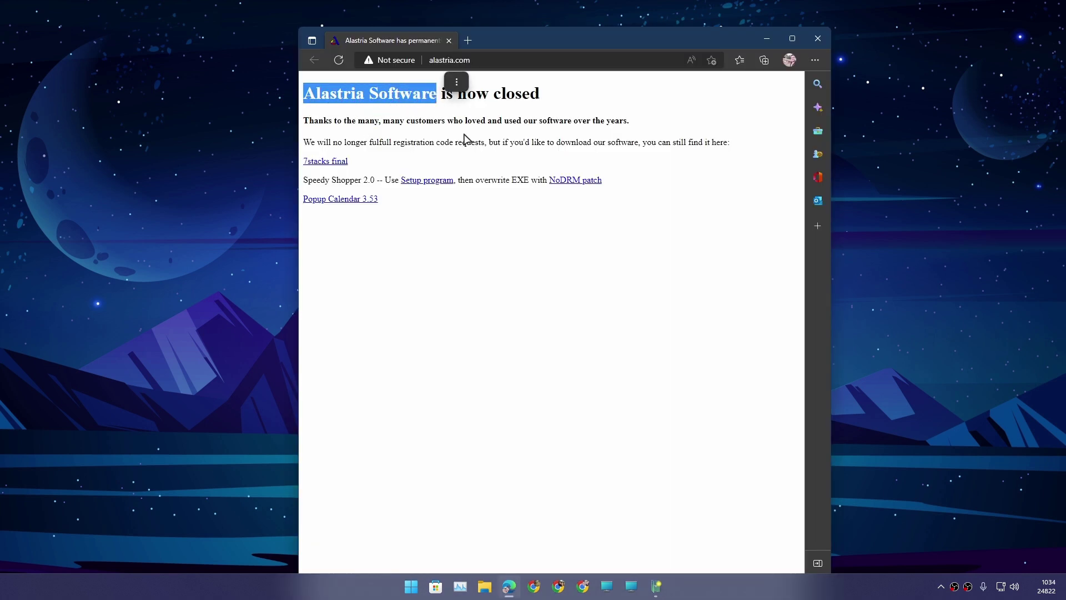
left_click(471, 141)
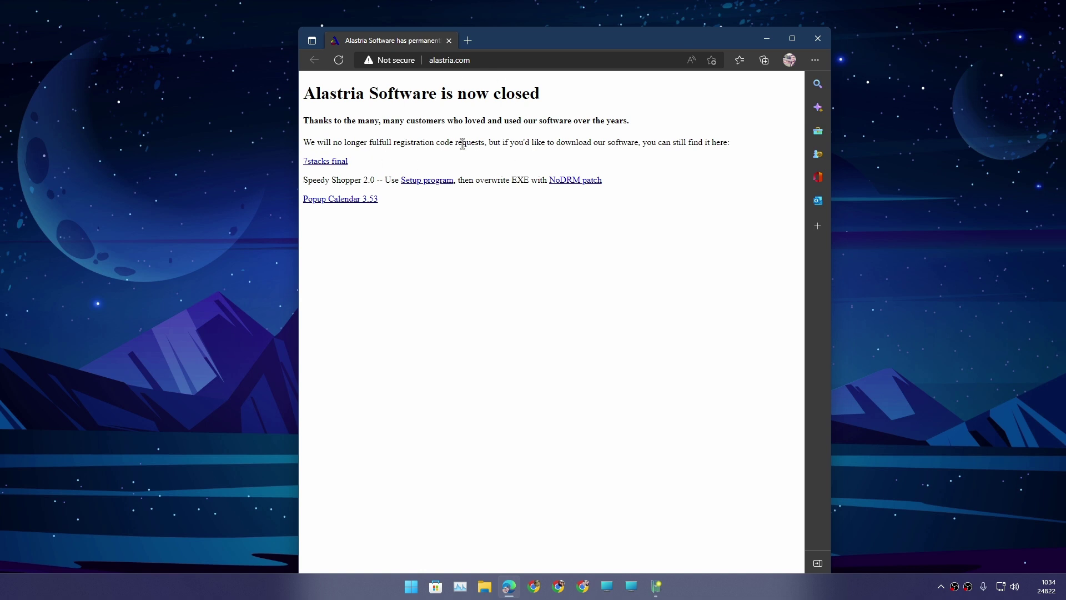
left_click(322, 162)
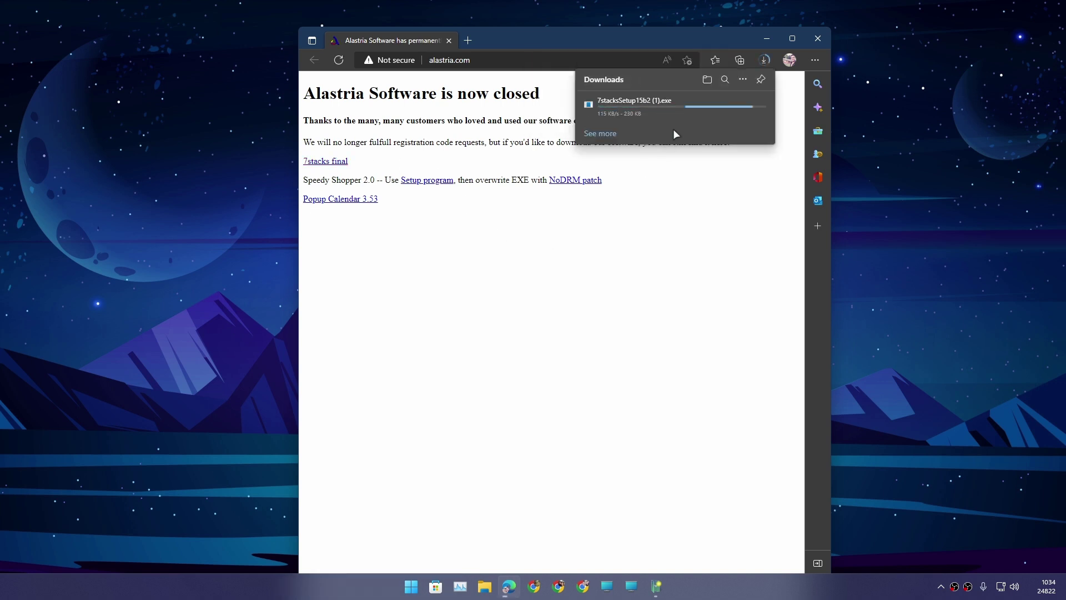
left_click(816, 39)
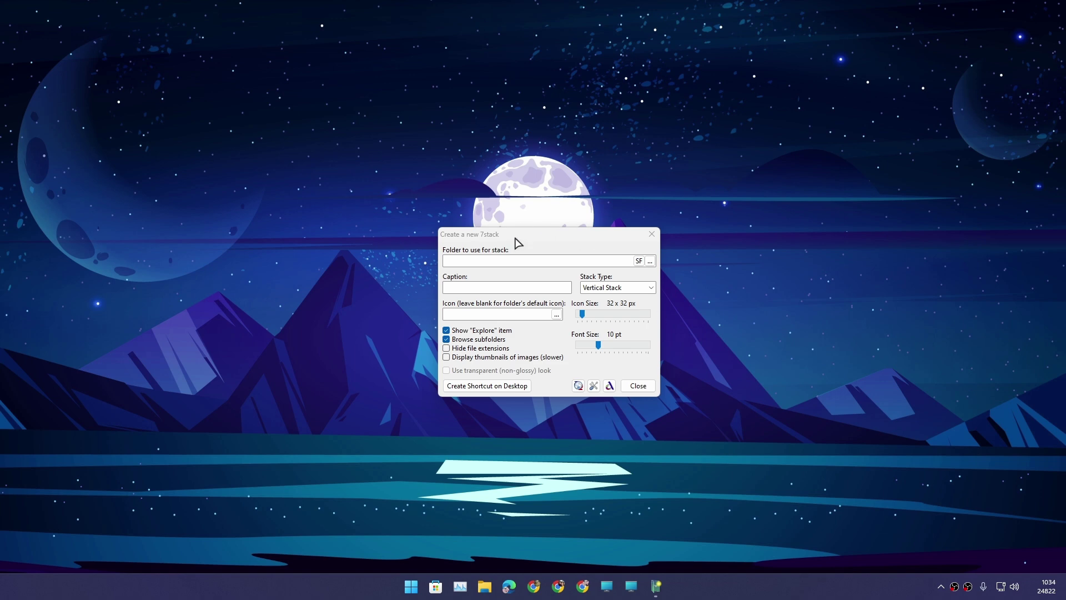
left_click_drag(518, 243, 507, 217)
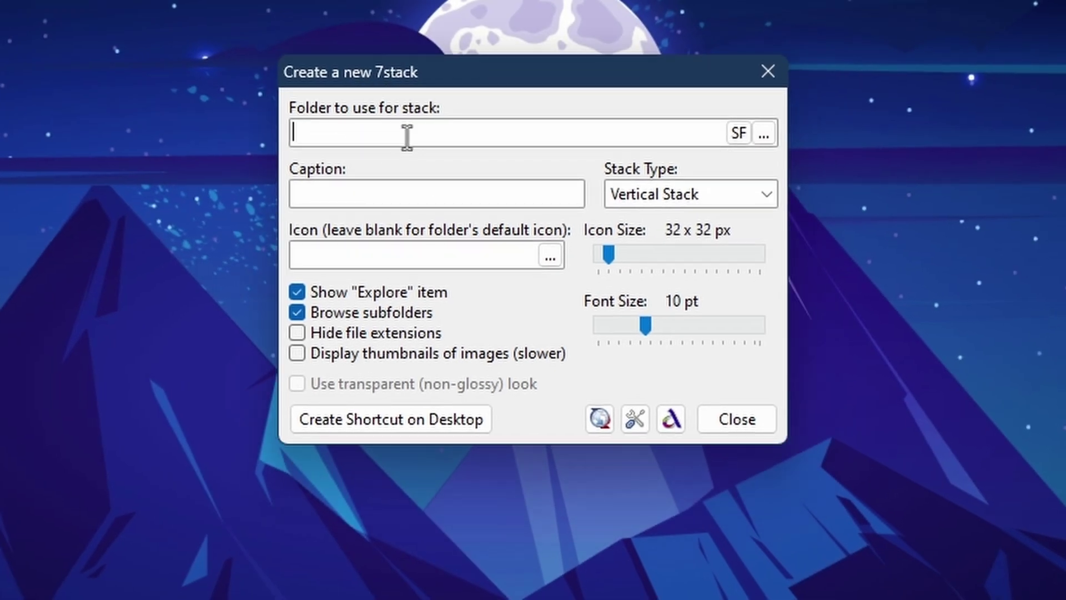
left_click(739, 136)
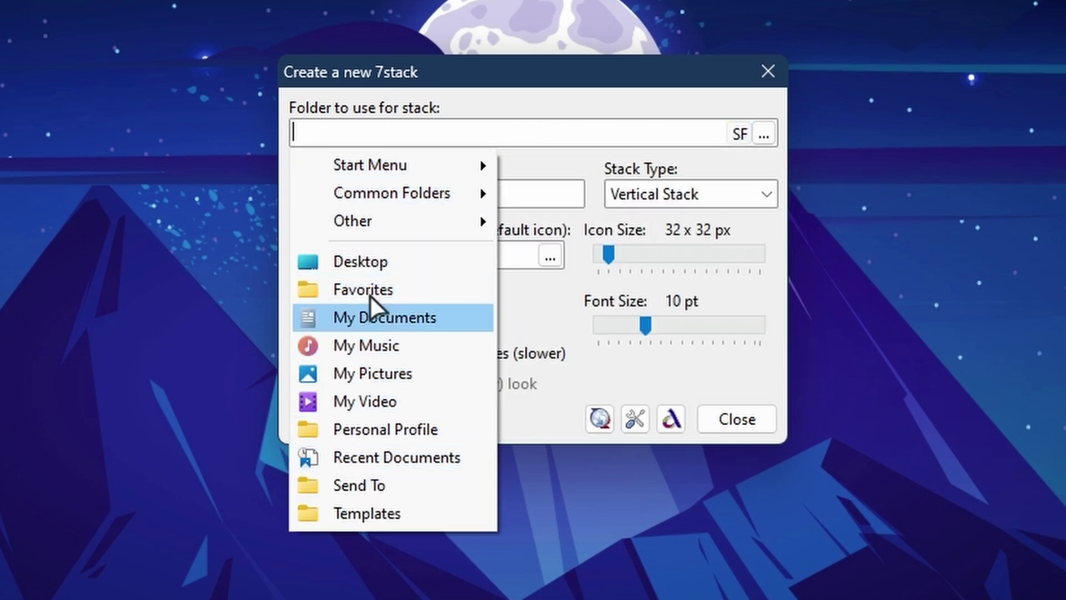
mouse_move(432, 177)
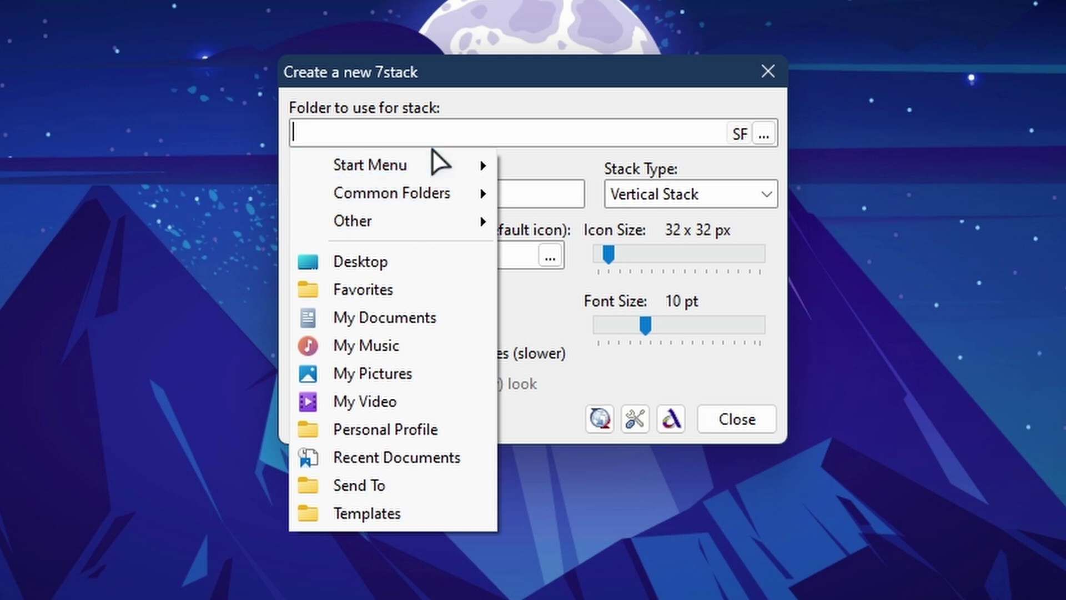
left_click(476, 107)
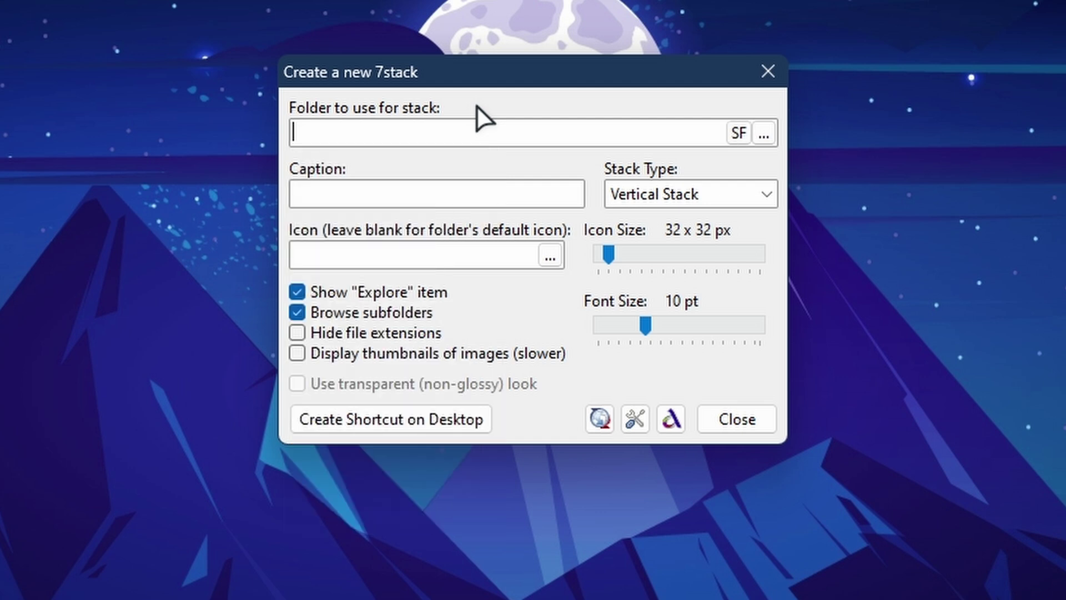
Browse to This PC > Desktop and pick the Apps folder as the stack's source.
left_click(764, 133)
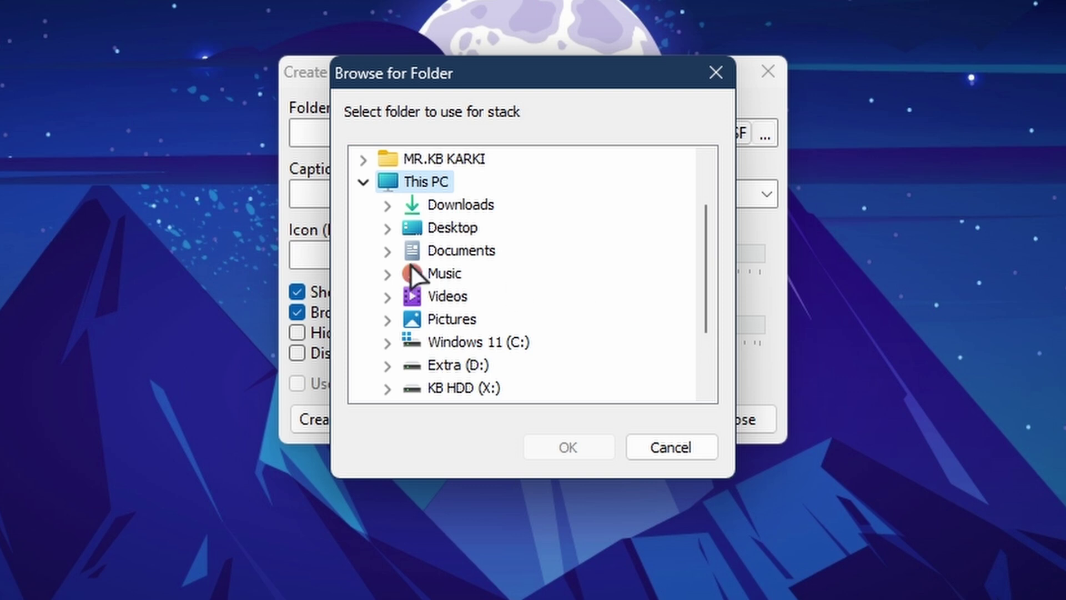
left_click(387, 228)
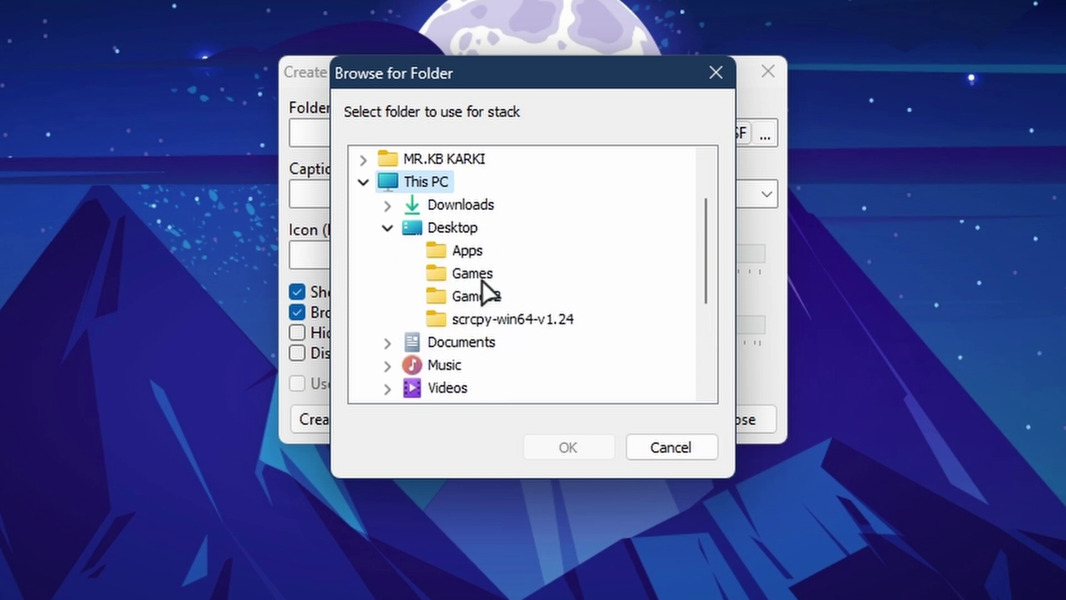
left_click(467, 254)
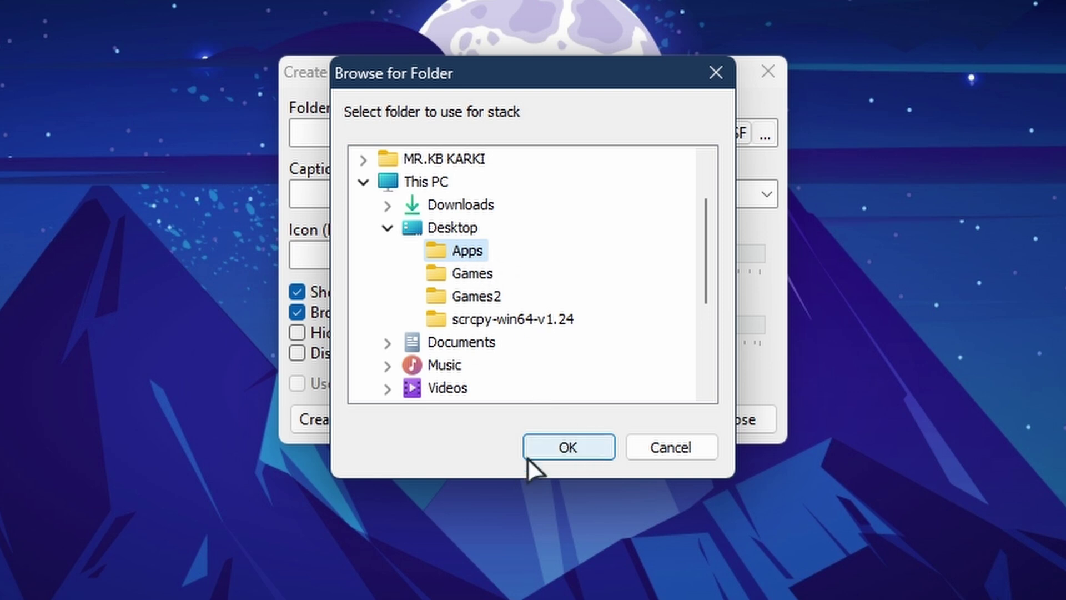
left_click(568, 448)
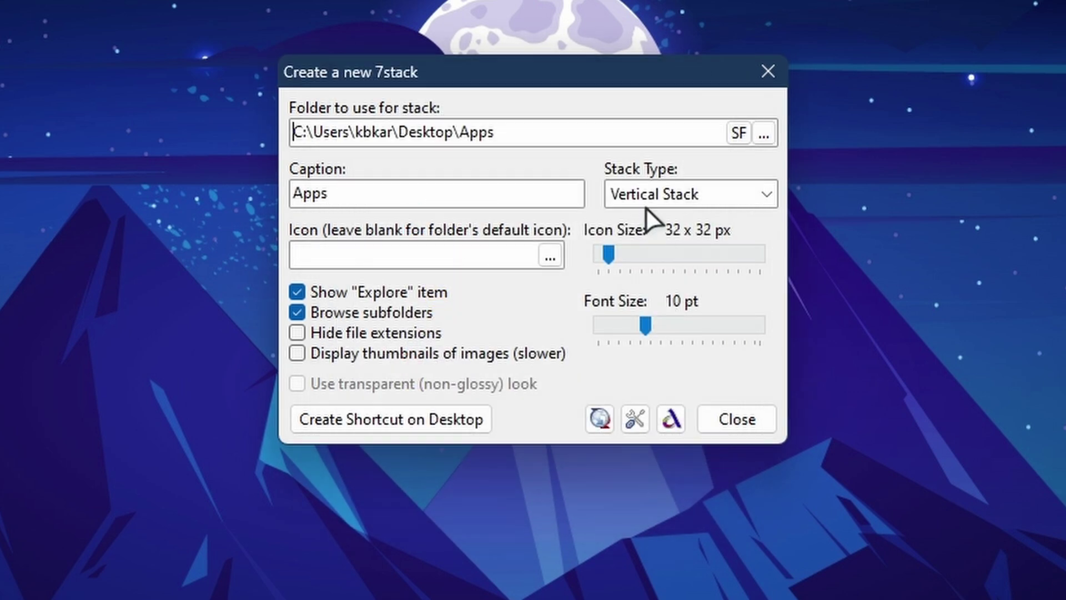
left_click(639, 201)
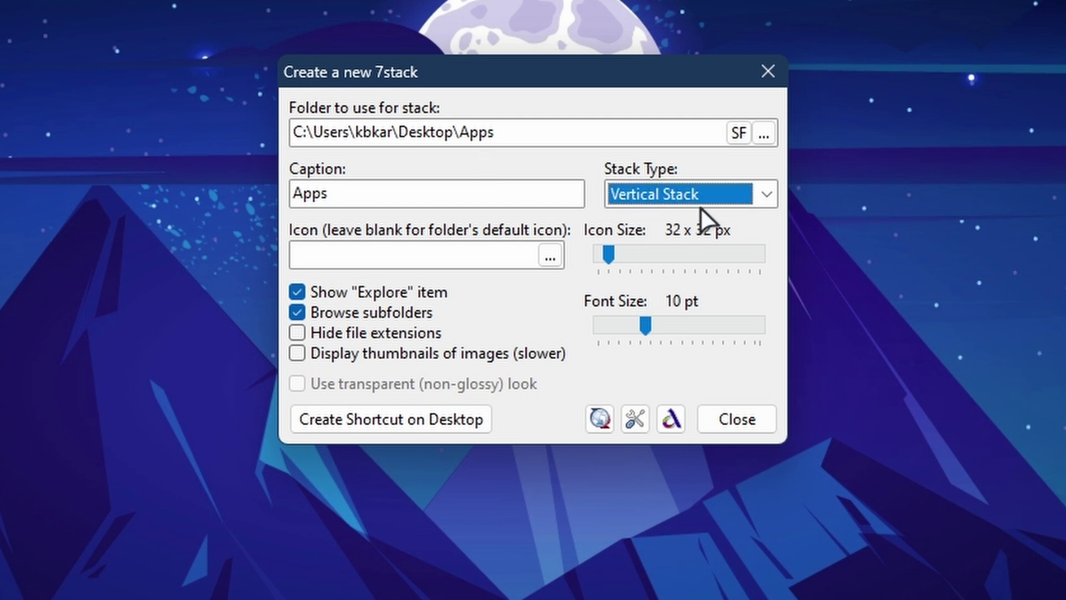
left_click(758, 198)
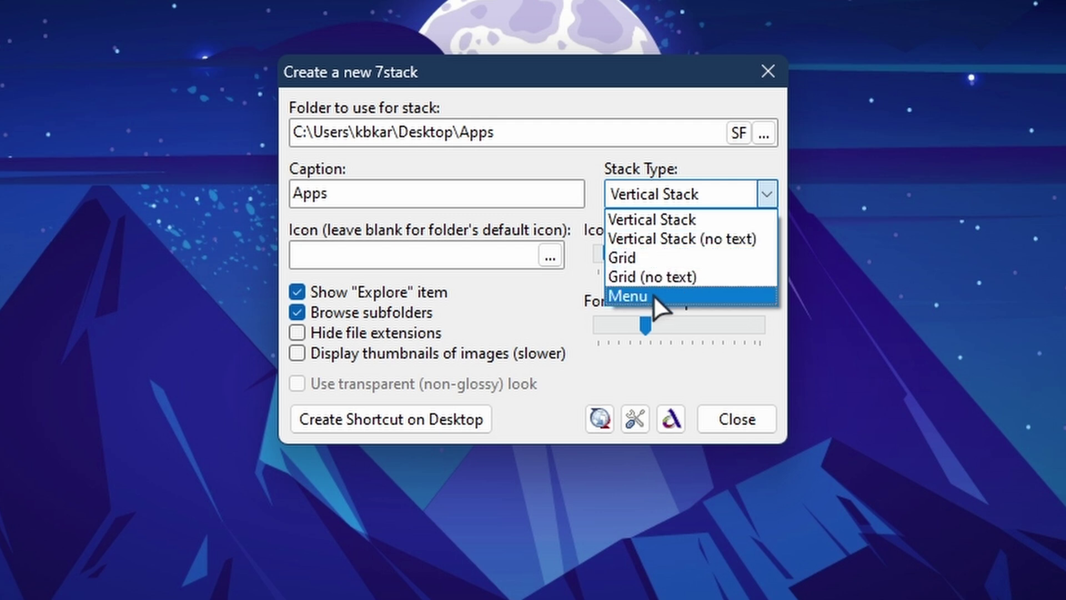
key("super")
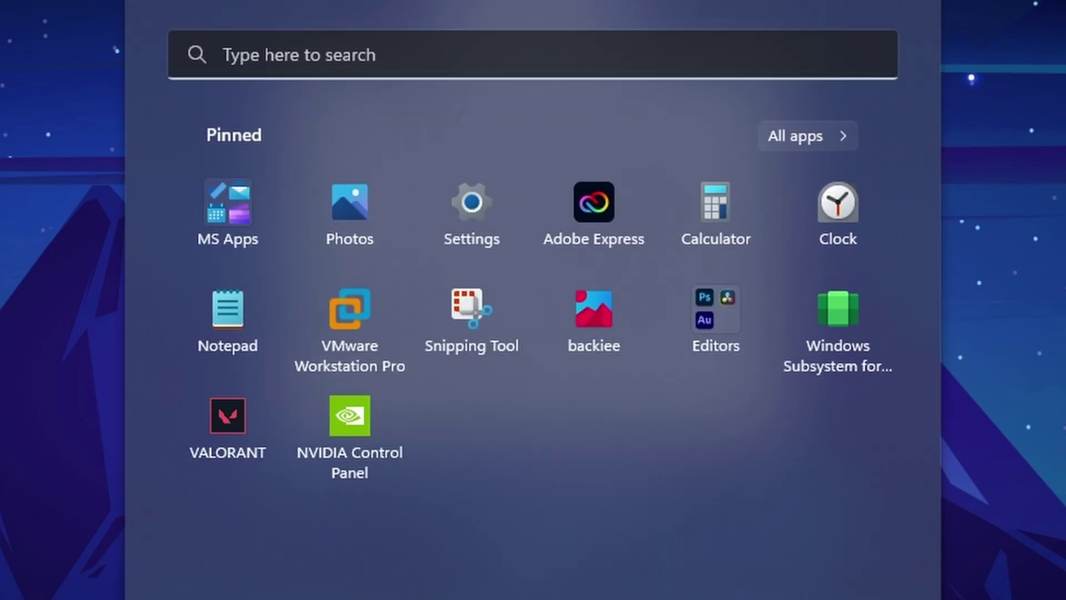
key("super")
left_click(704, 200)
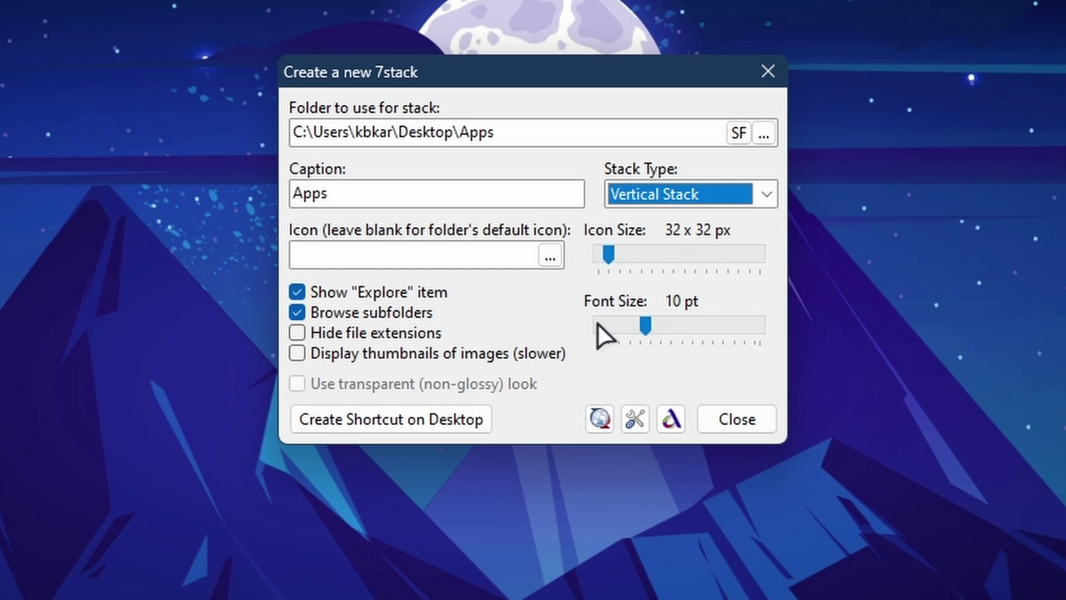
left_click(626, 421)
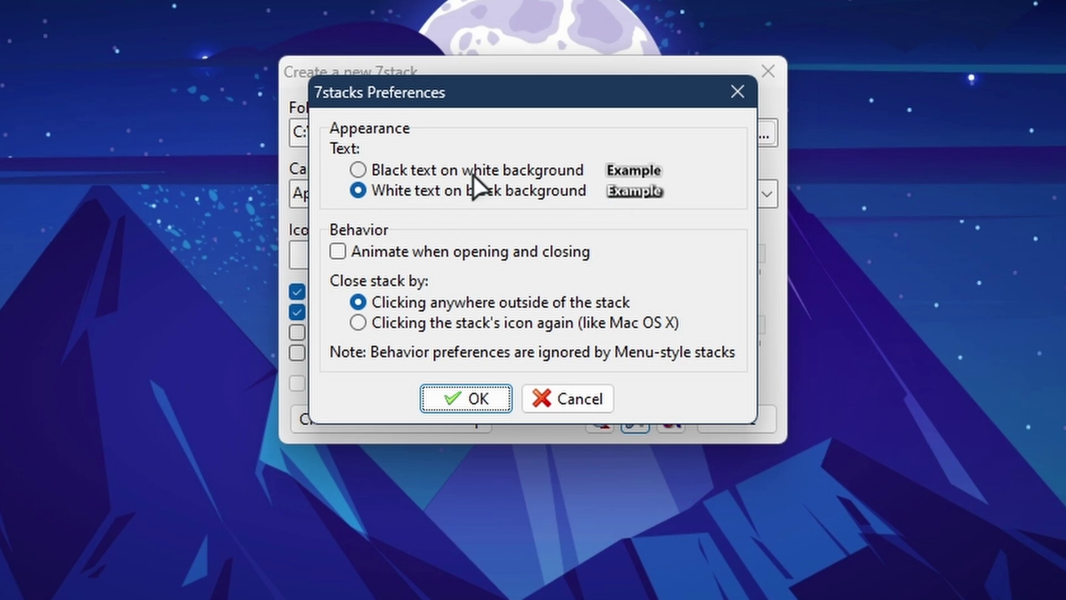
left_click(739, 92)
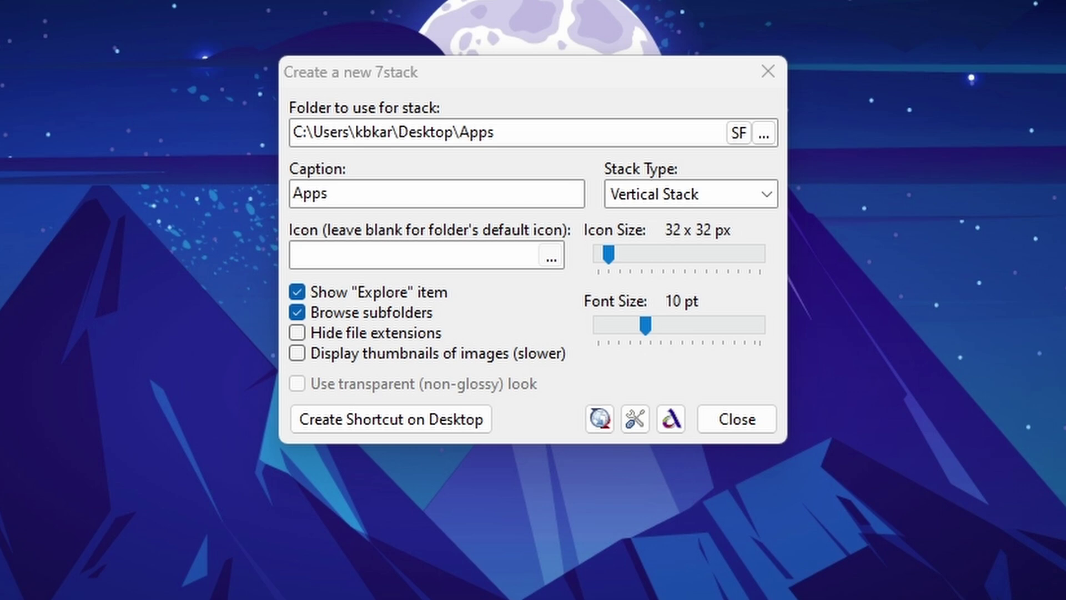
left_click(550, 256)
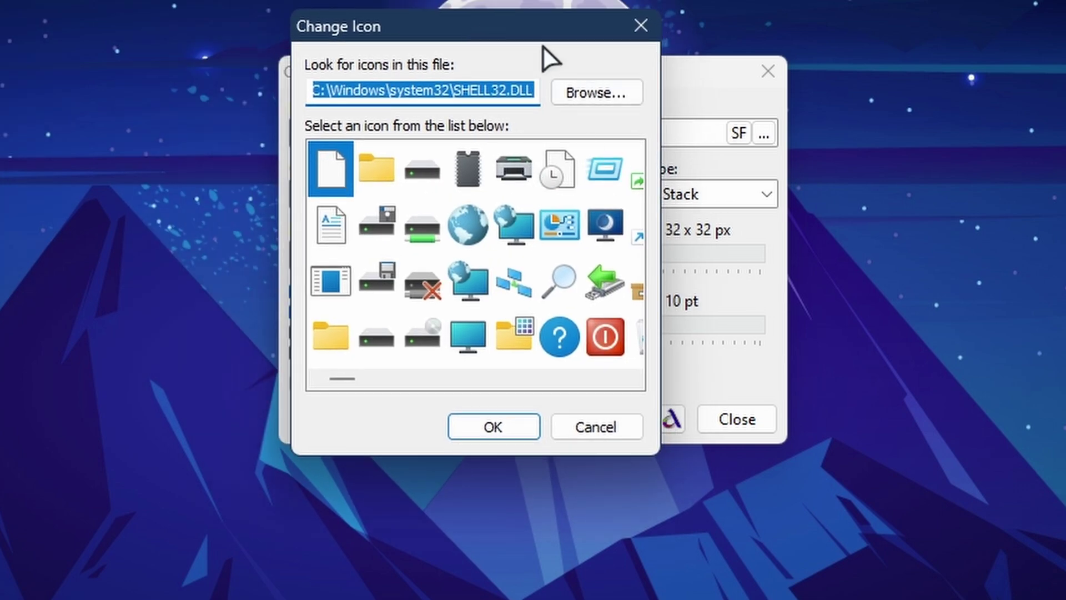
Set the SHELL32.DLL globe icon for the Apps stack and create its desktop shortcut.
left_click_drag(545, 47, 873, 83)
scroll(830, 244, "down", 5)
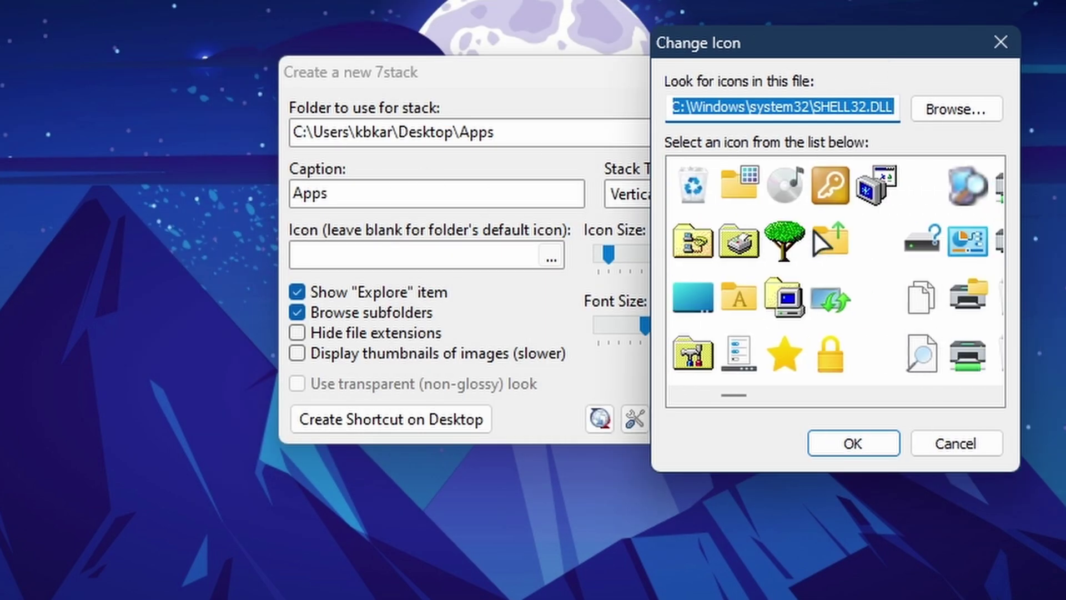
scroll(800, 238, "up", 5)
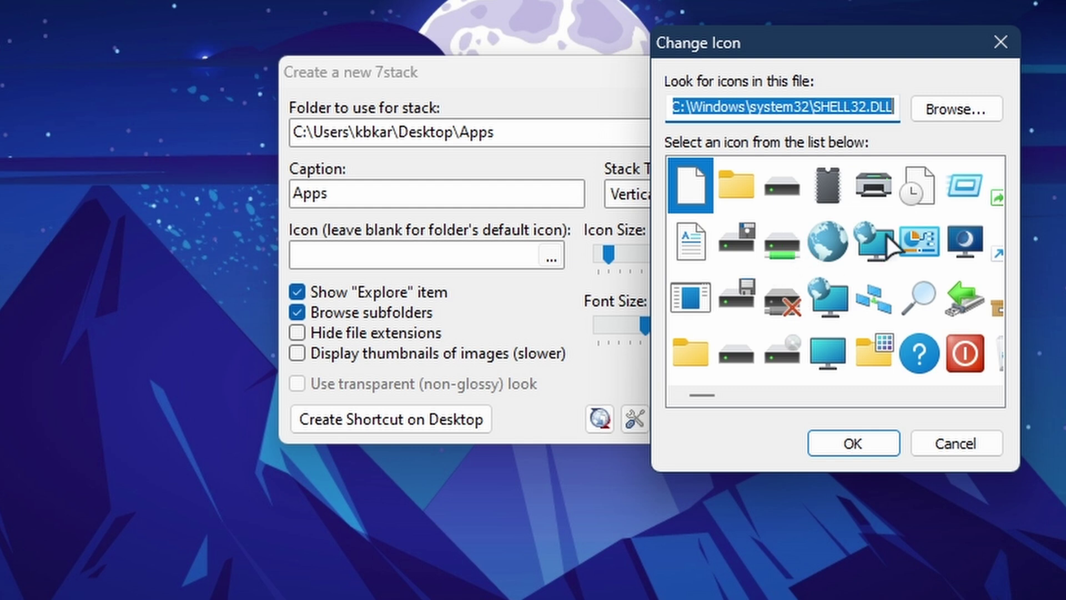
left_click(830, 250)
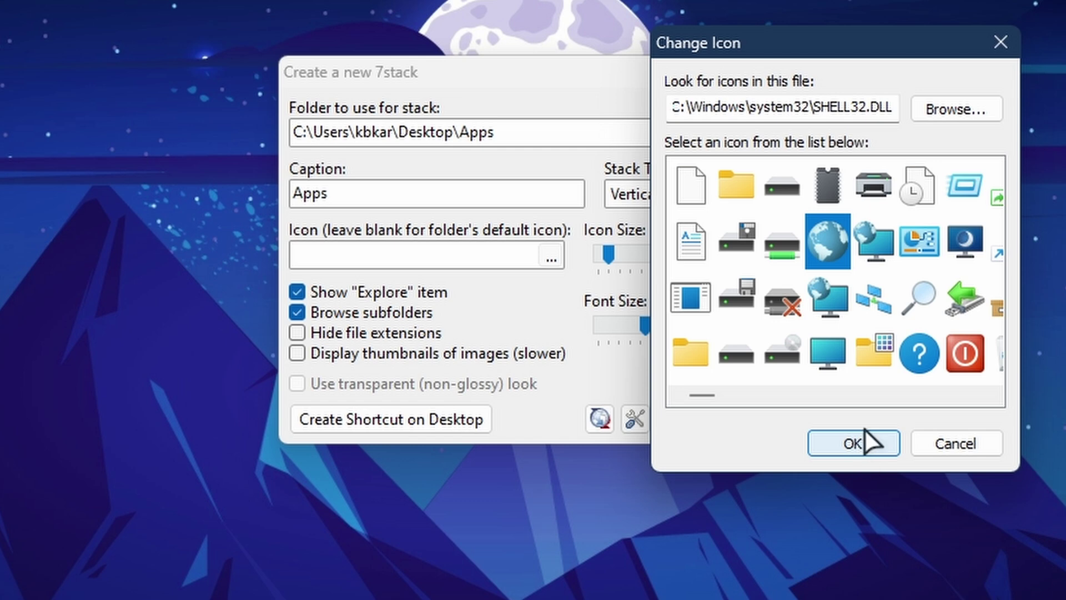
left_click(867, 447)
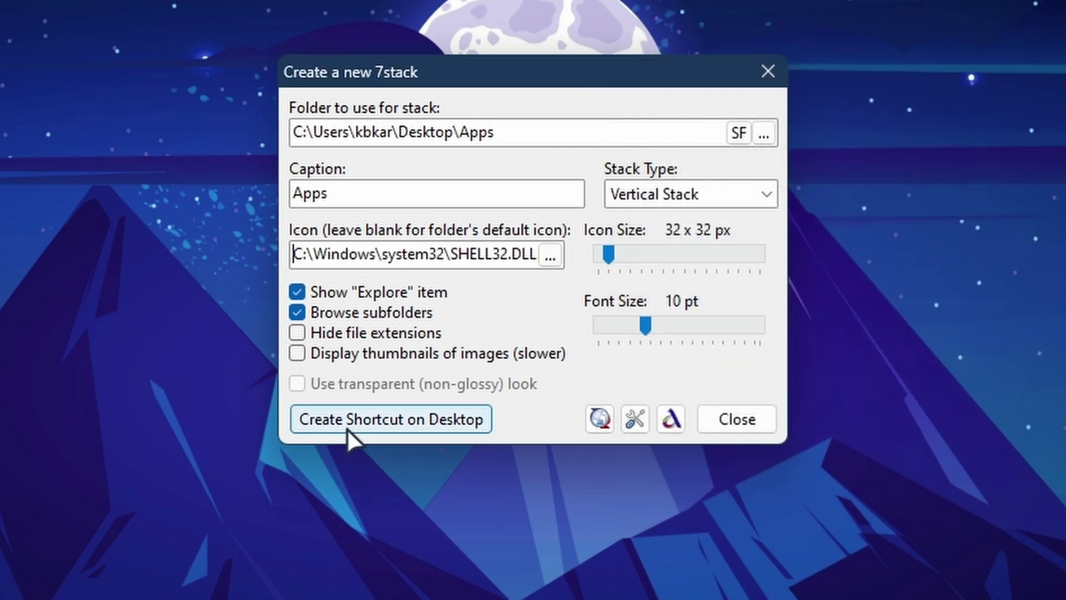
left_click(368, 421)
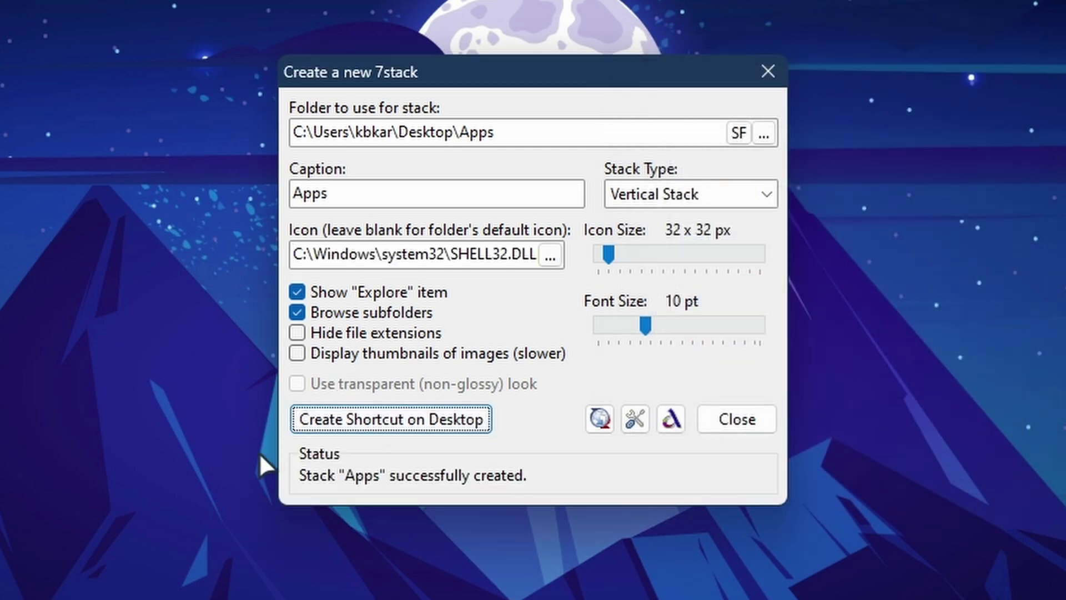
Place the new Apps shortcut near the top of the desktop and open its stack.
right_click(111, 2)
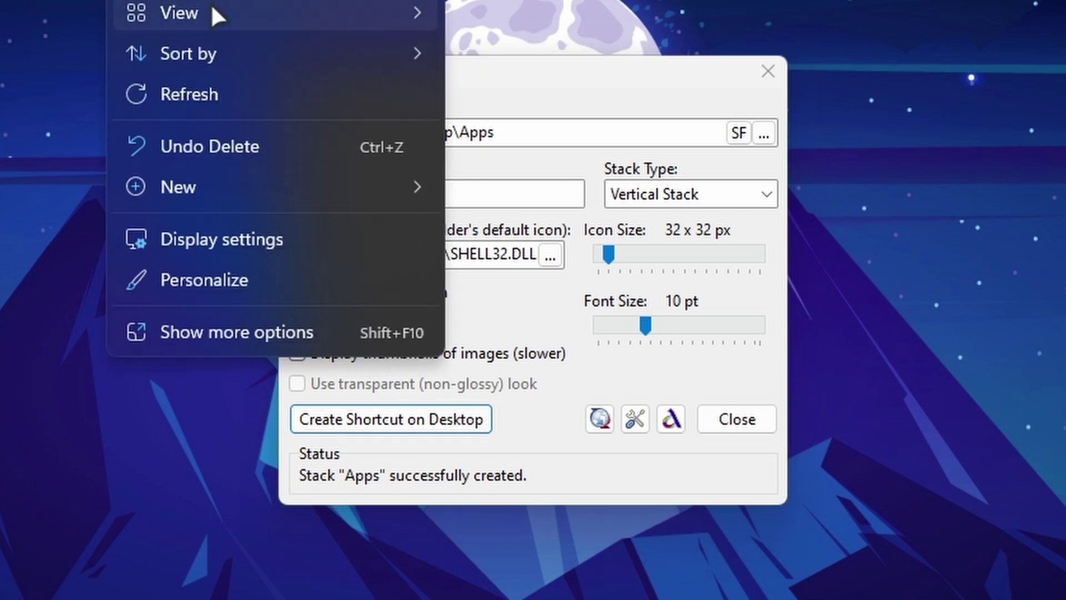
mouse_move(213, 10)
left_click(622, 239)
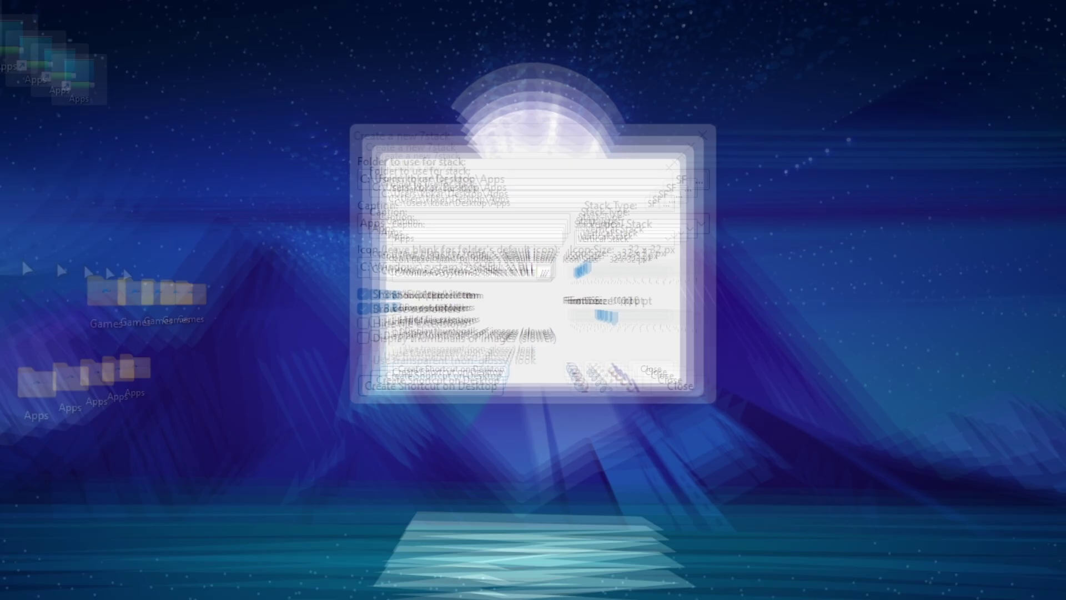
left_click_drag(189, 133, 252, 151)
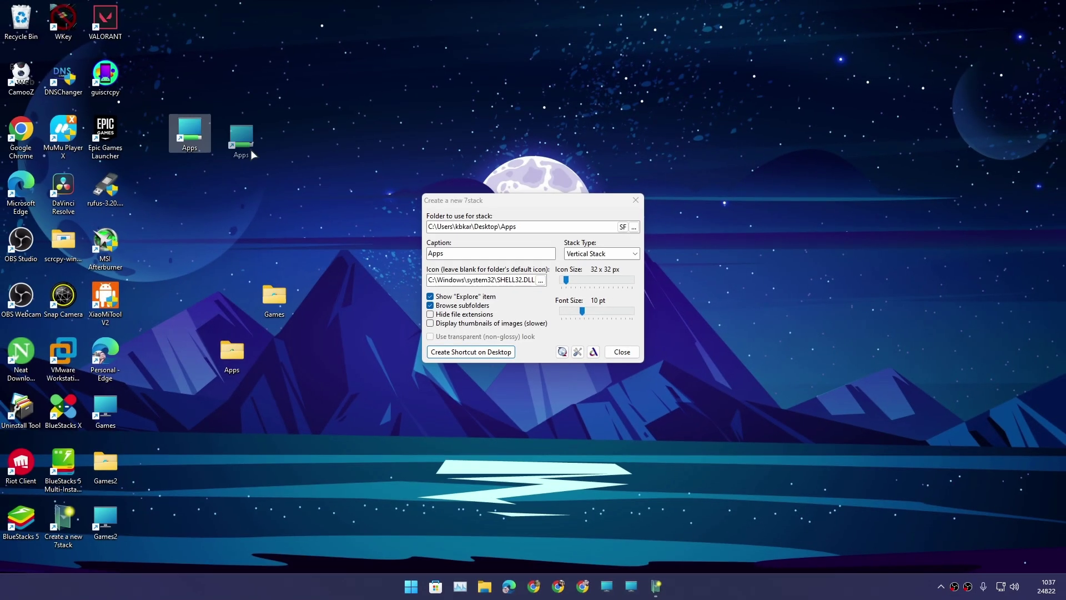
left_click_drag(371, 336, 198, 140)
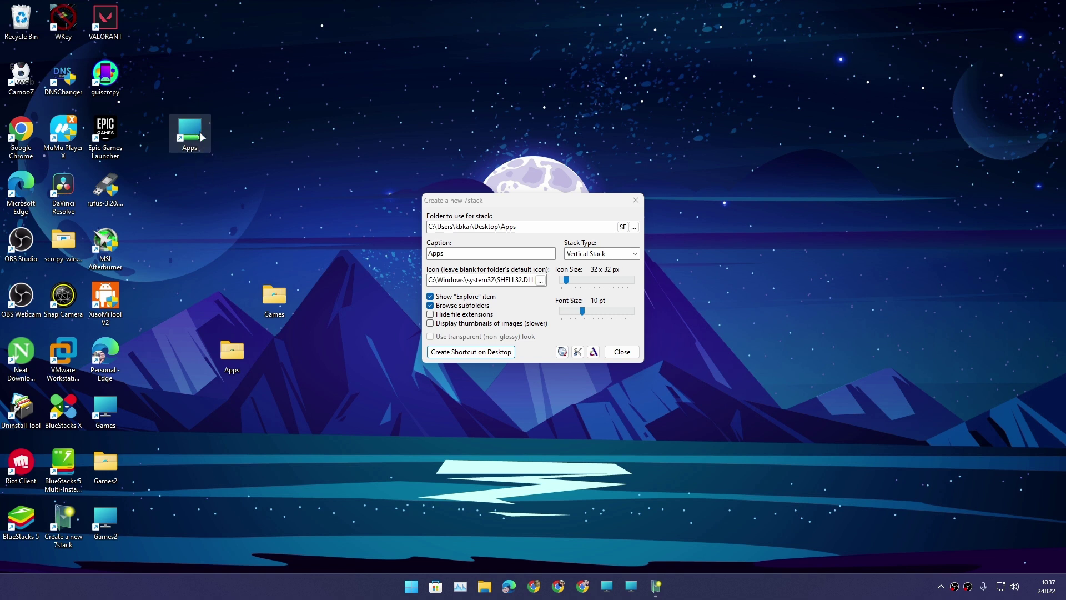
double_click(193, 134)
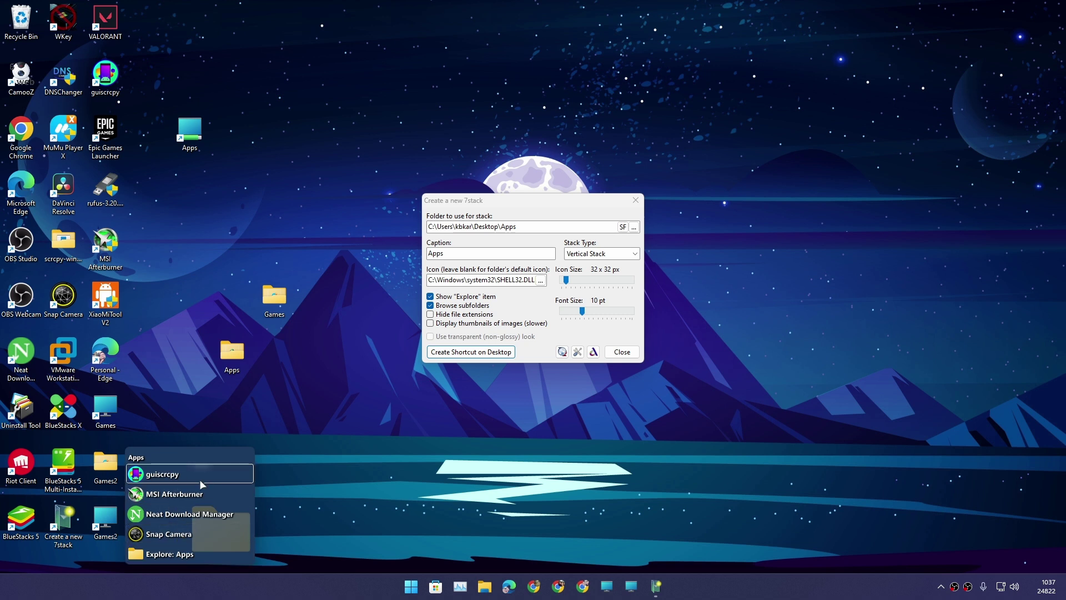
Pin the Apps desktop shortcut to the taskbar and open the stack from there.
left_click(328, 442)
right_click(187, 147)
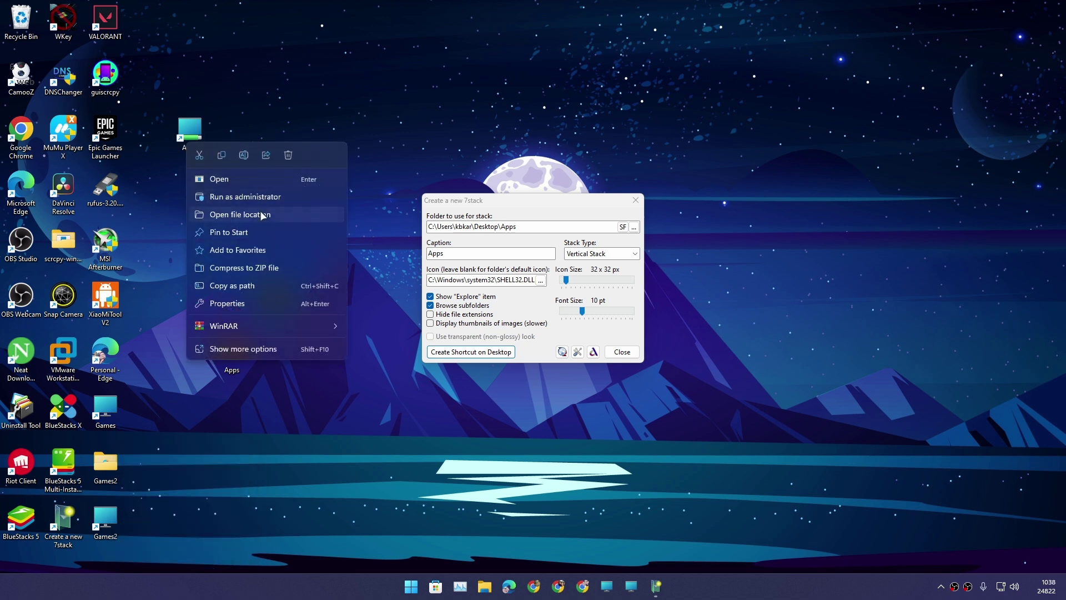
left_click_drag(189, 133, 663, 581)
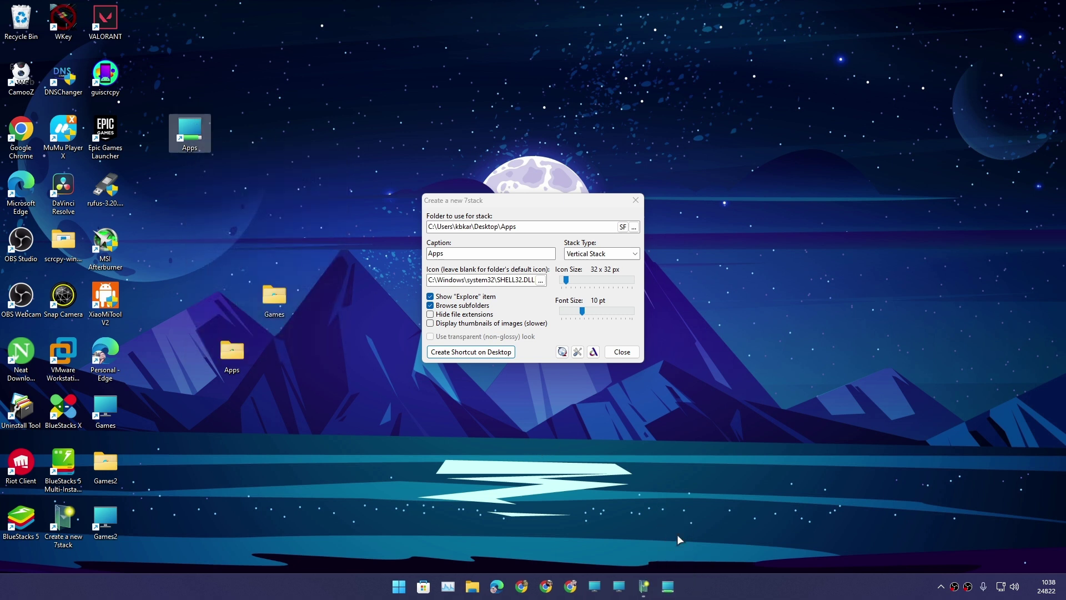
left_click(668, 587)
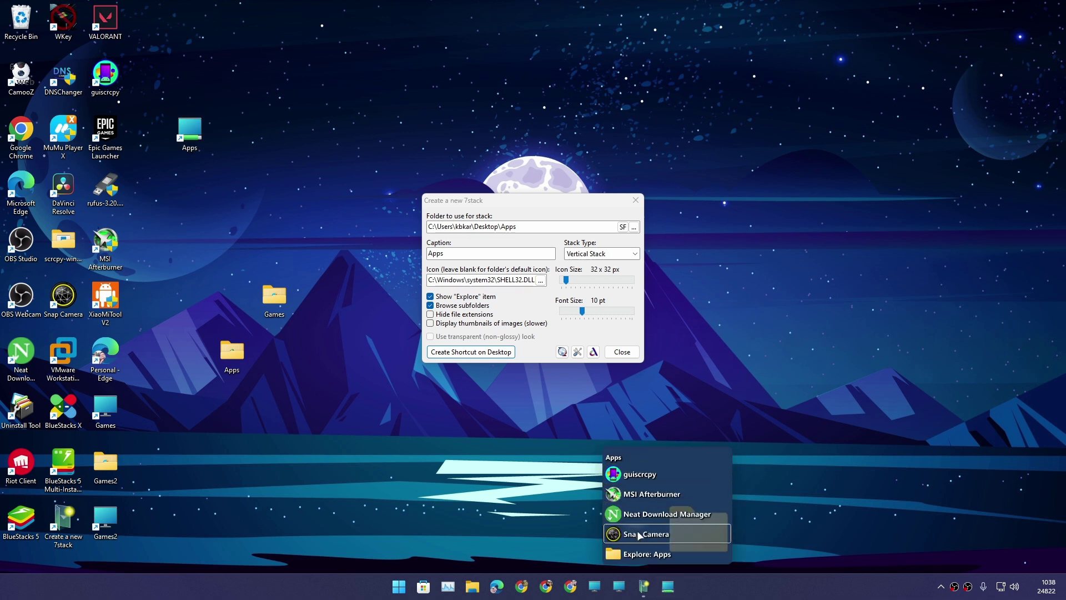
Open the Apps folder in File Explorer and show its shortcuts as Large icons.
double_click(231, 351)
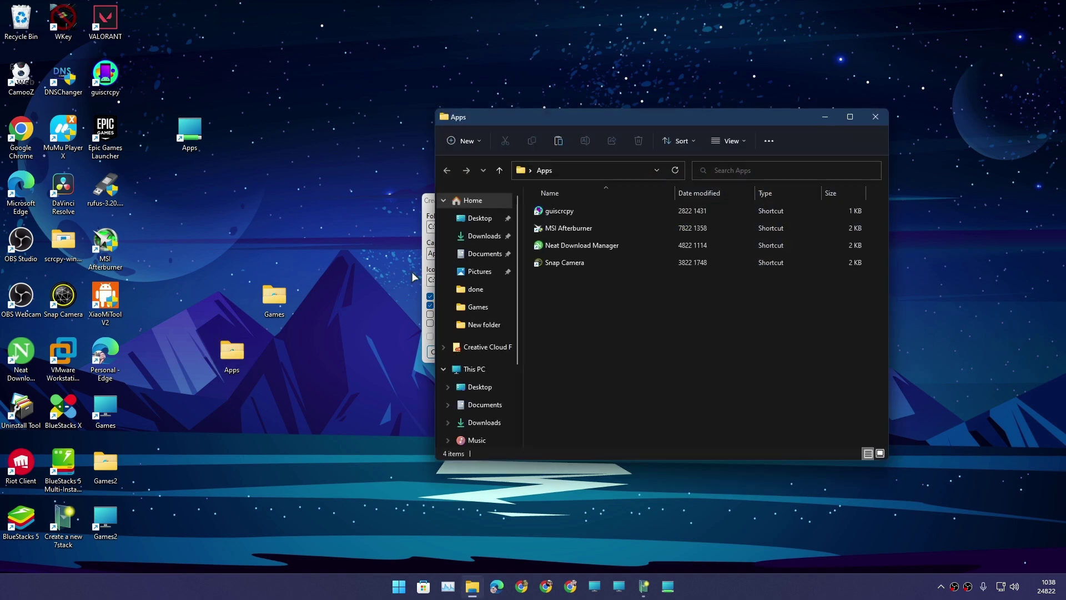
left_click_drag(673, 111, 404, 144)
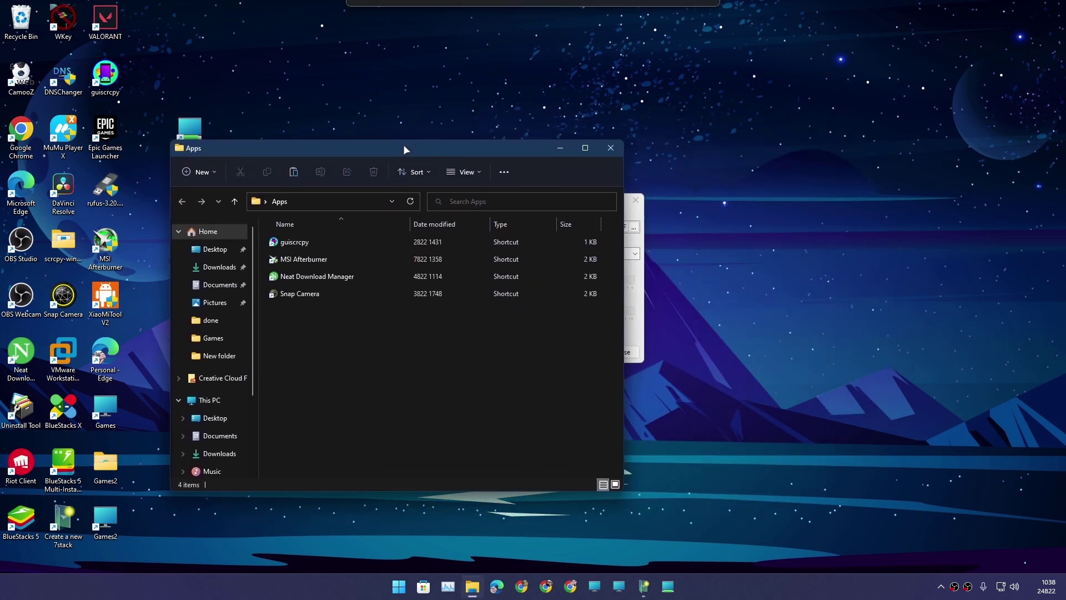
left_click(615, 484)
key("ctrl+a")
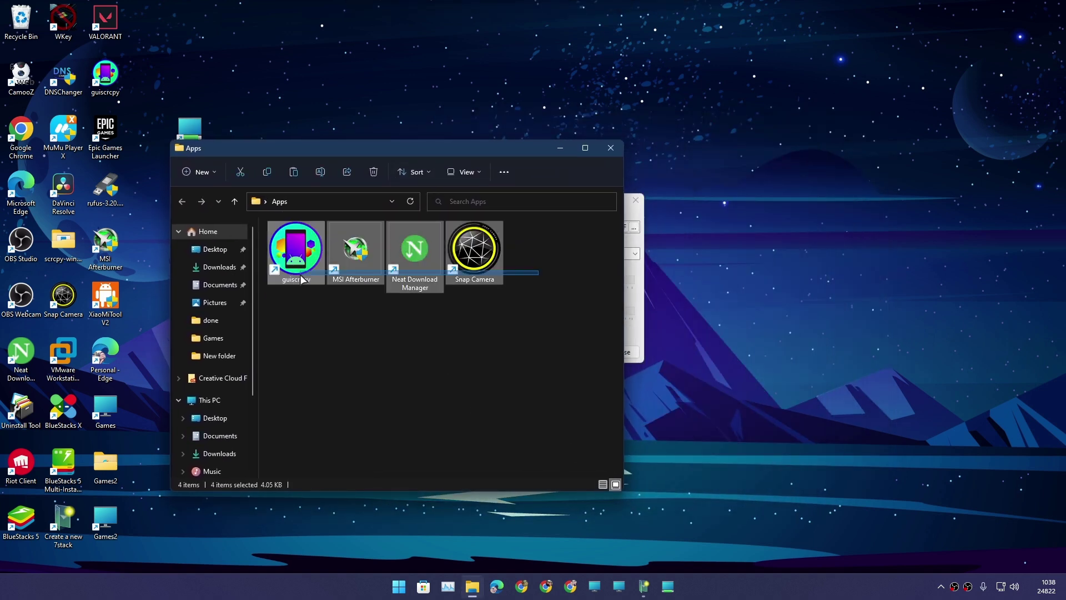
left_click_drag(302, 279, 311, 247)
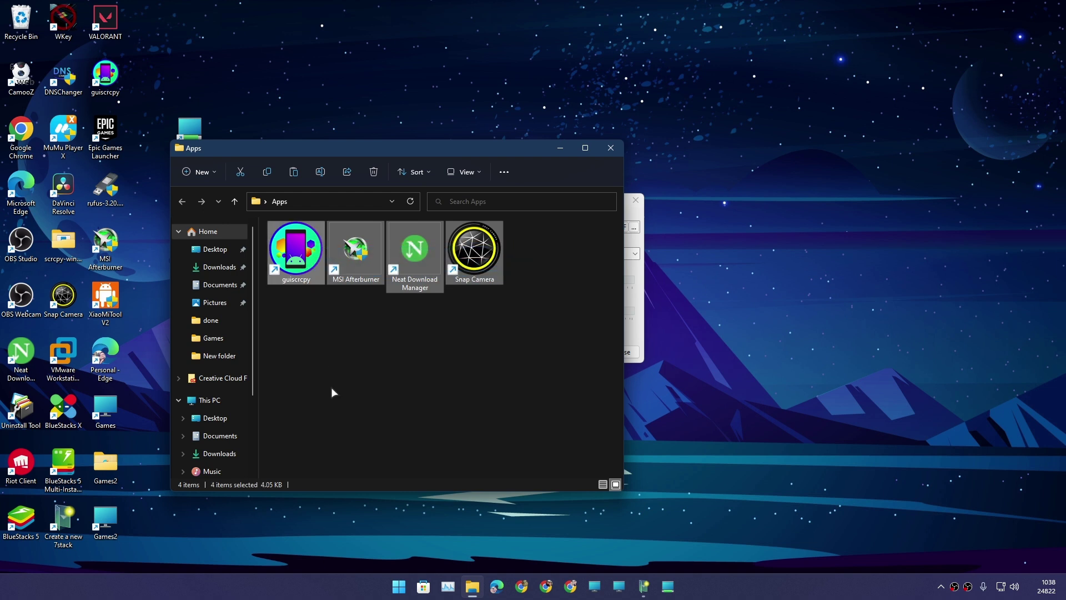
left_click(331, 388)
Copy the CamooZ desktop shortcut into the Apps folder and confirm the stack lists it.
left_click(75, 28)
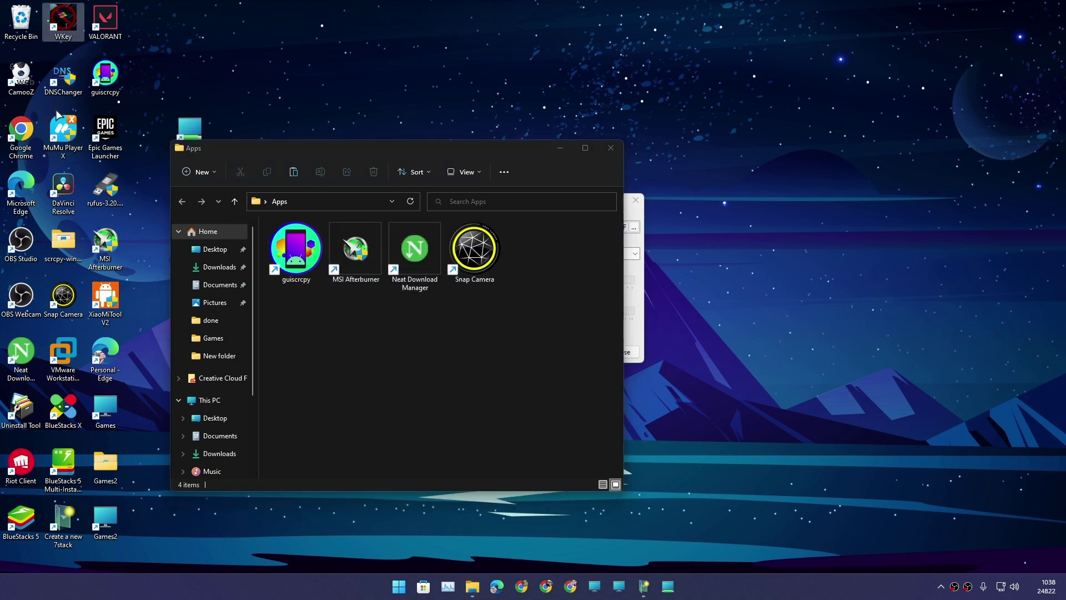
right_click(21, 78)
left_click(52, 89)
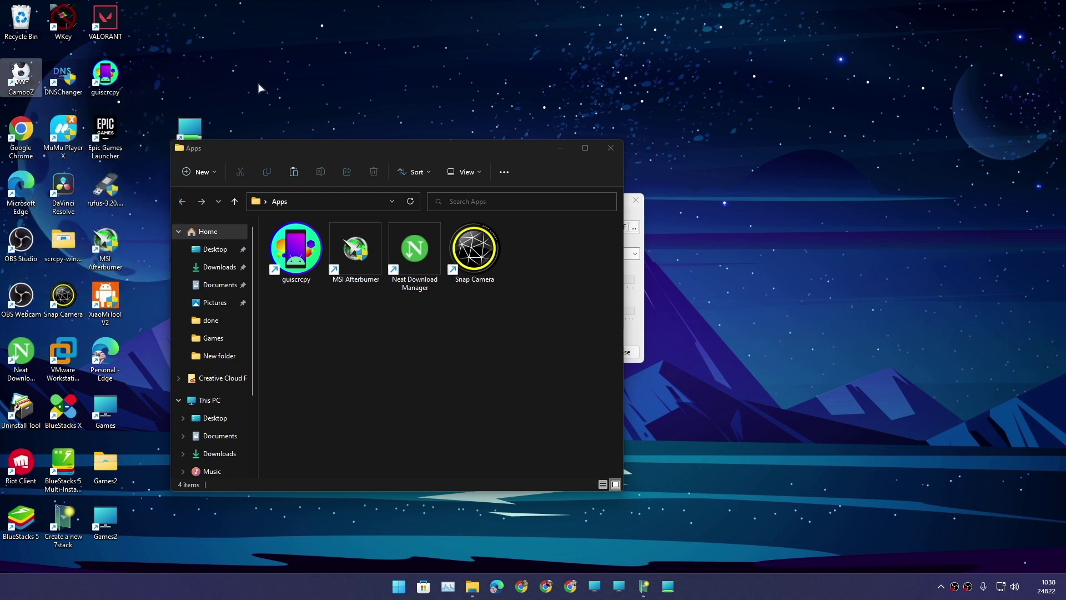
left_click(457, 299)
key("ctrl+v")
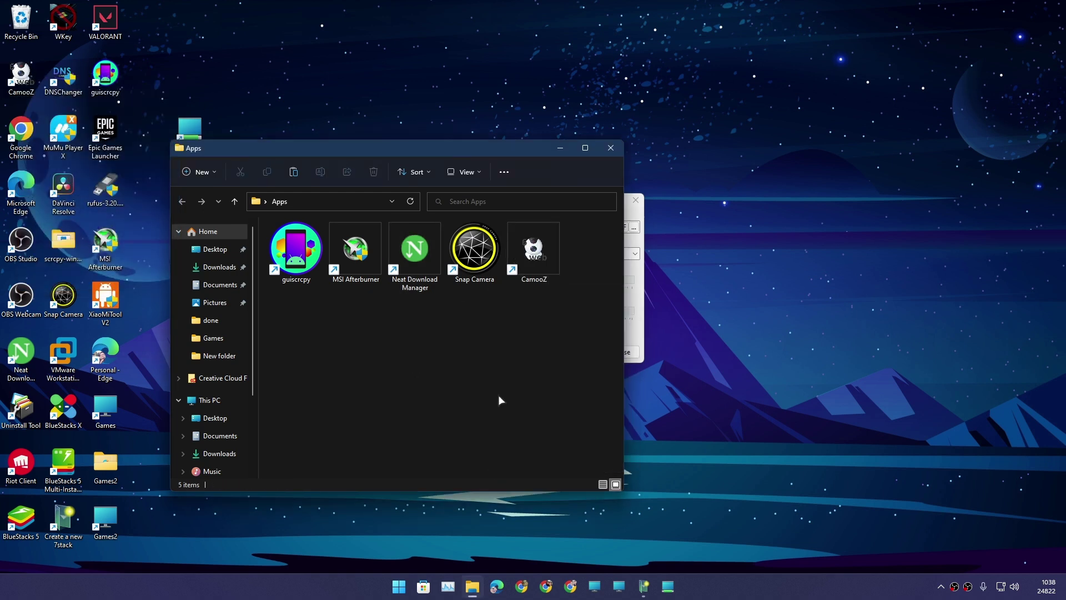
left_click(651, 534)
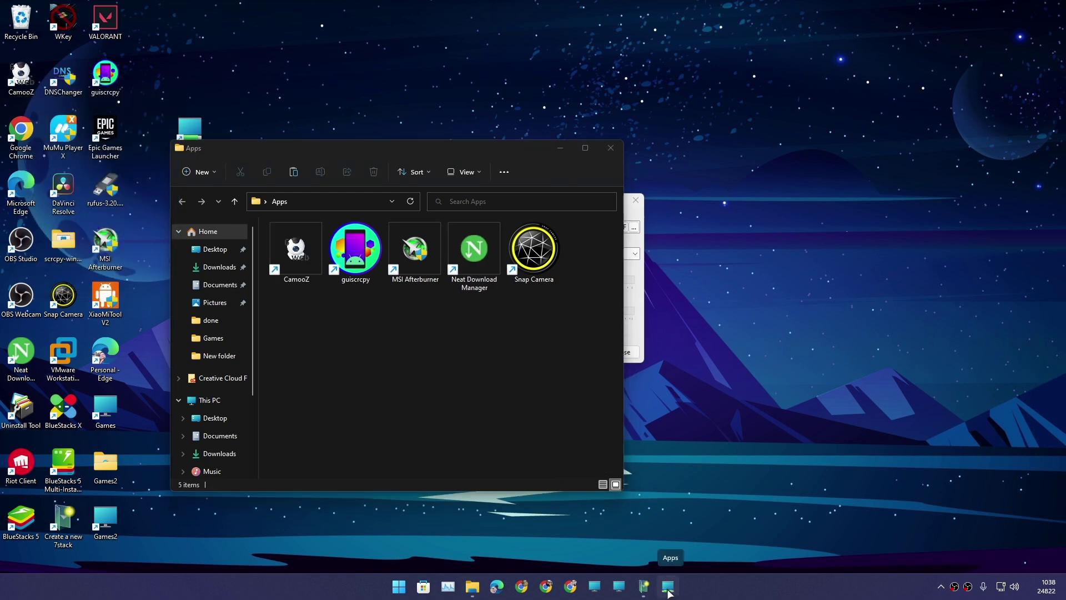
left_click(668, 592)
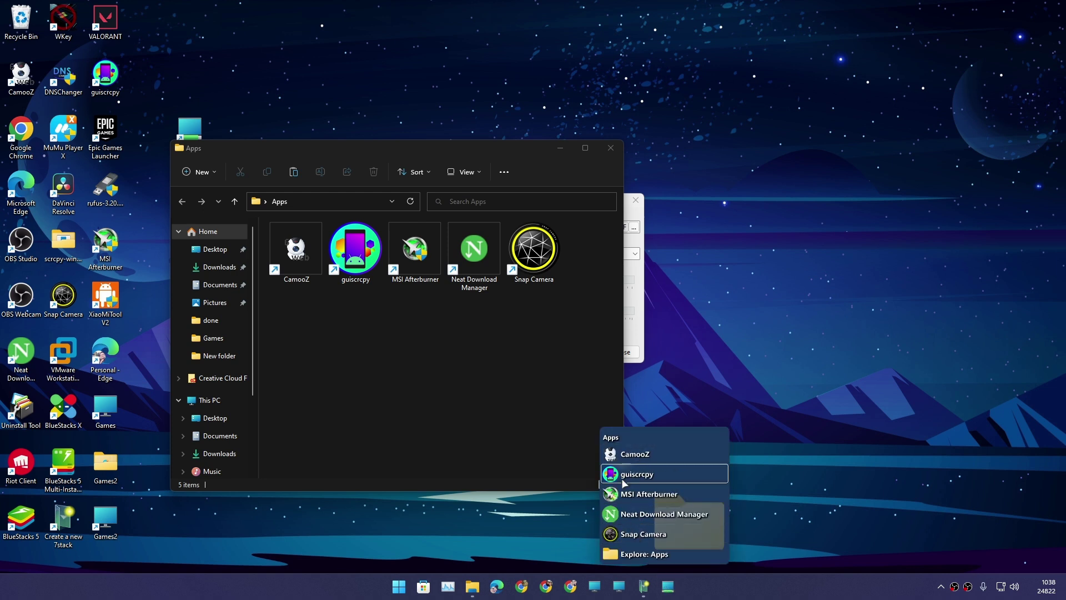
left_click(435, 409)
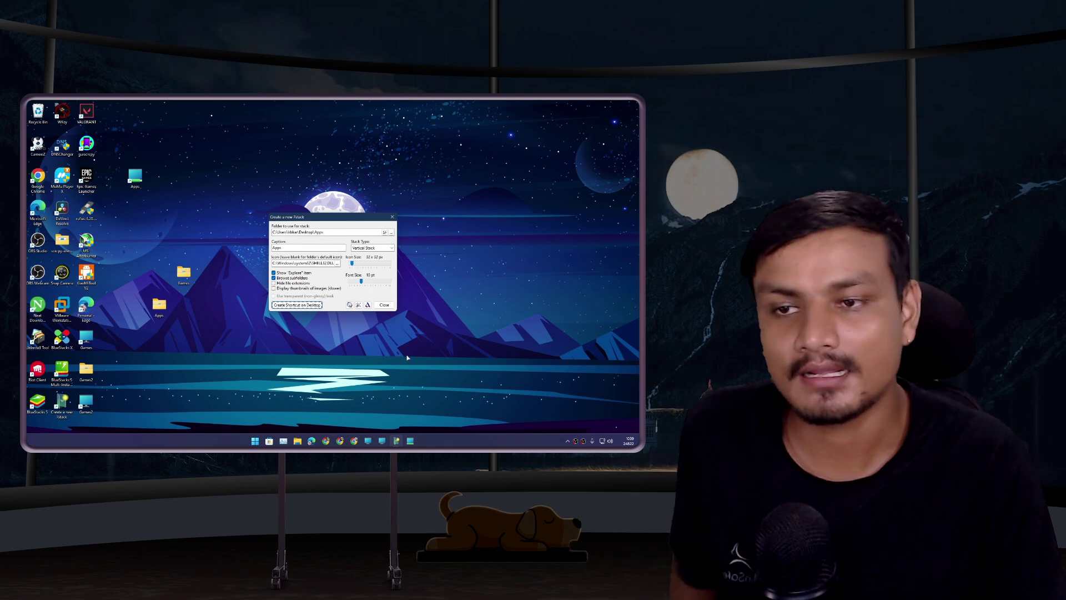
Reopen the Games stack for comparison and expand the Apps stack's Stack Type list.
left_click_drag(321, 220, 299, 230)
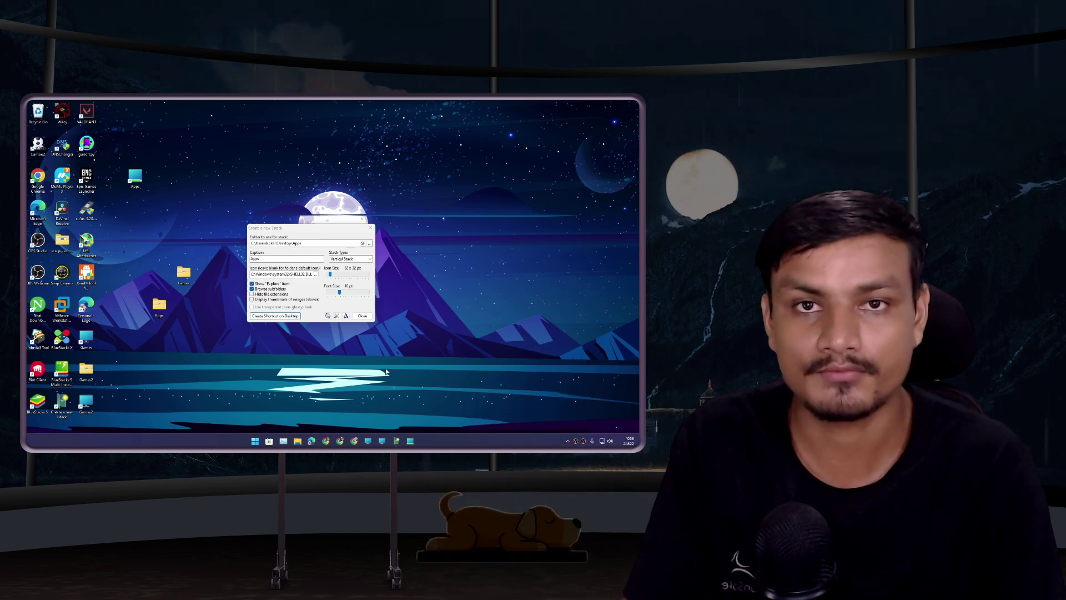
left_click(382, 441)
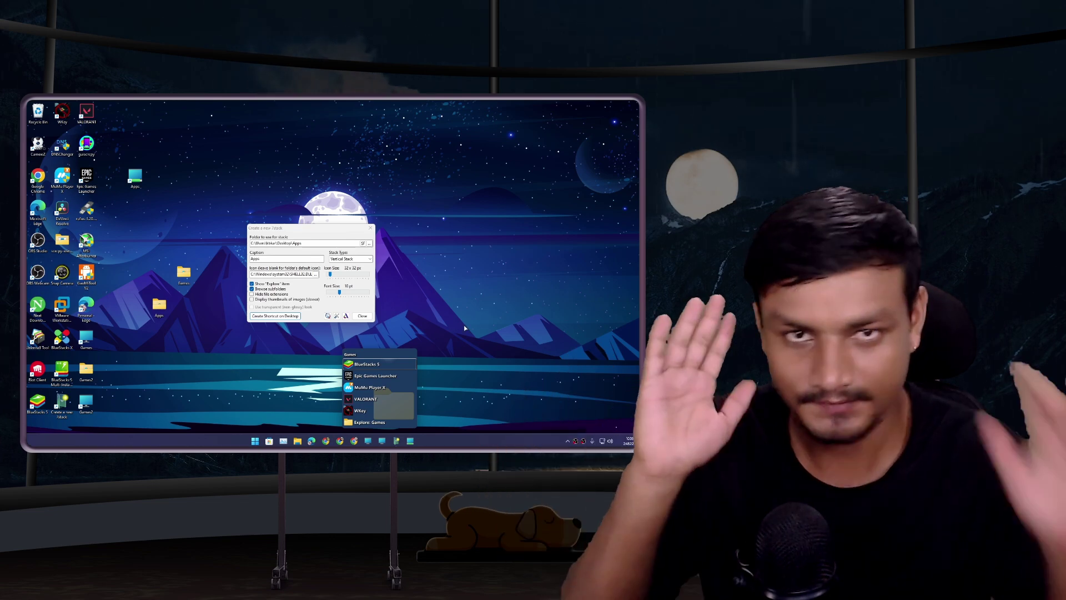
left_click(350, 258)
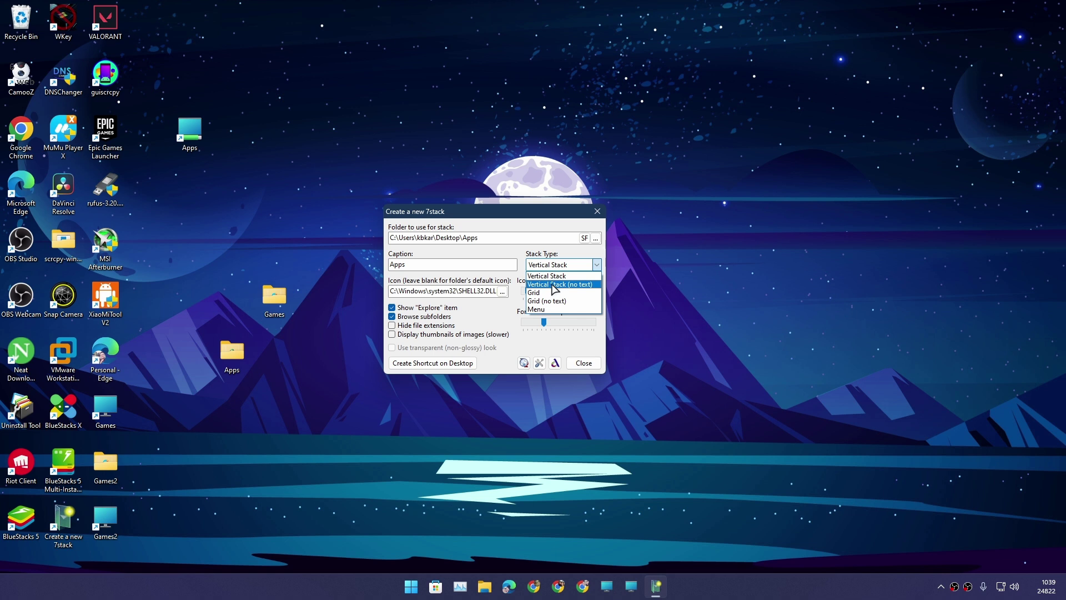
Switch to Vertical Stack (no text), recreate the shortcut, pin it, and test it from the taskbar.
left_click(571, 285)
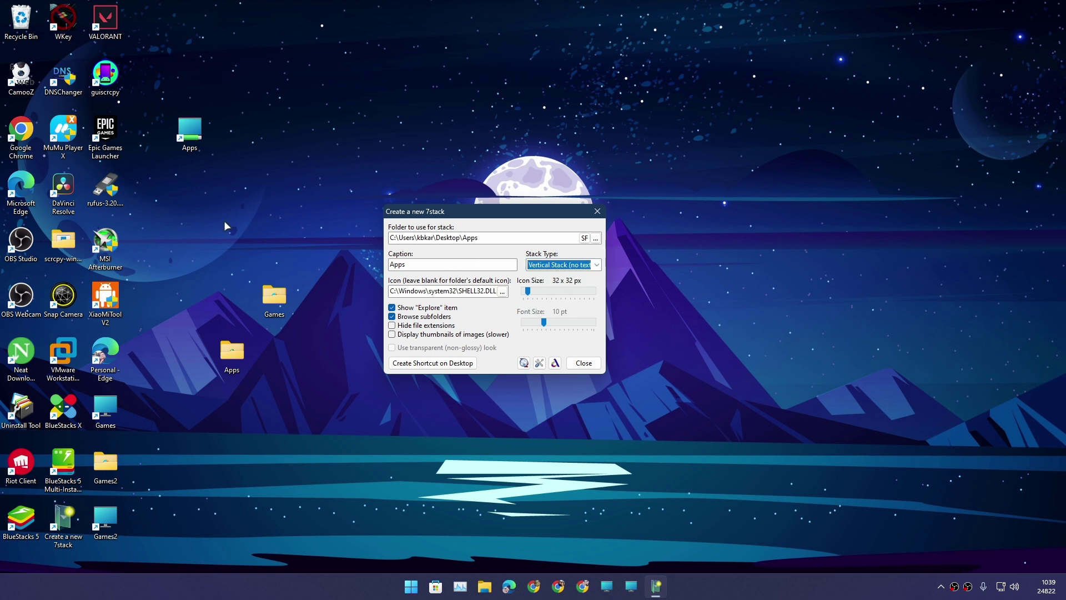
left_click(430, 364)
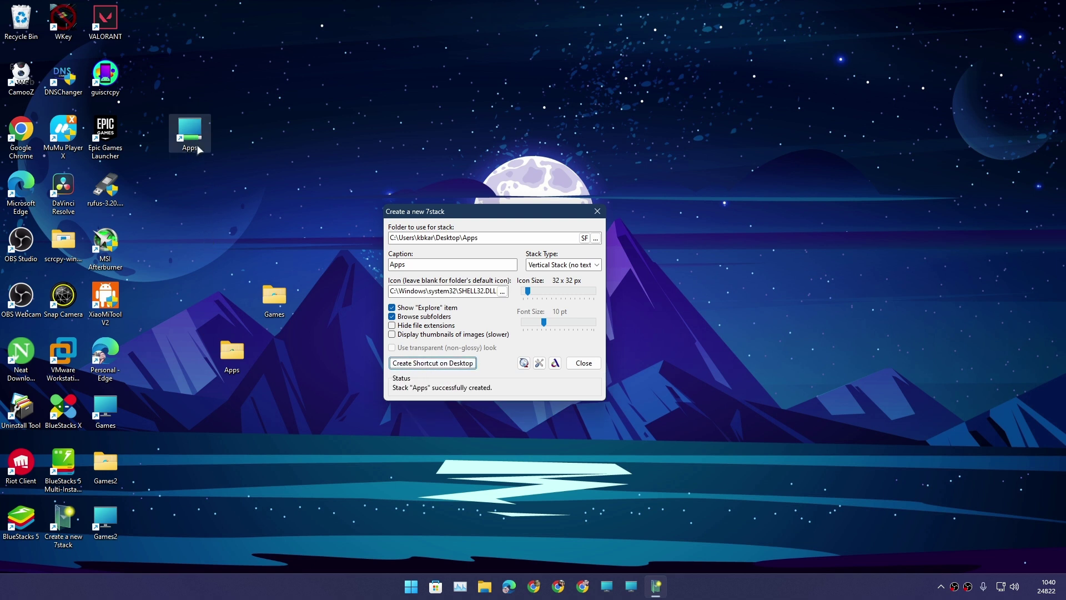
left_click_drag(200, 138, 679, 589)
left_click(669, 587)
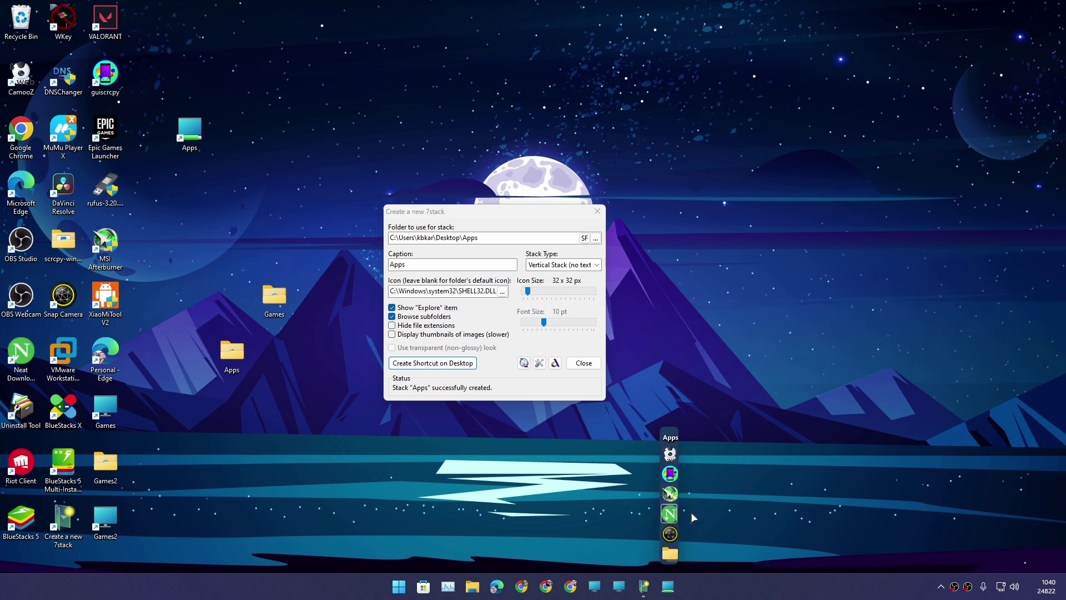
Close the icon-only popup and set the Stack Type to Grid (no text).
left_click(714, 476)
left_click(562, 265)
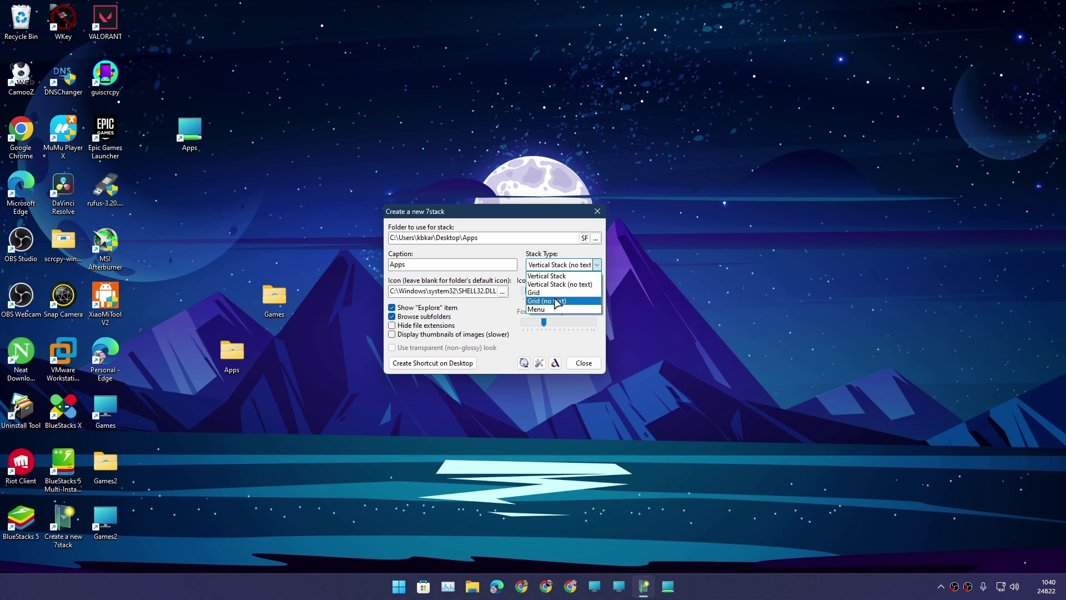
left_click(557, 301)
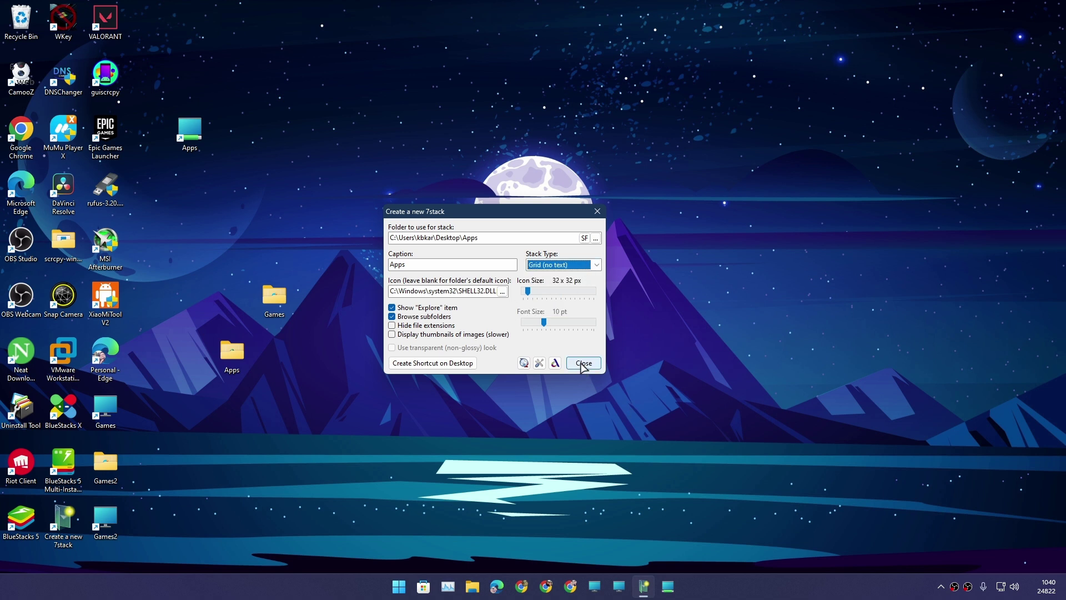